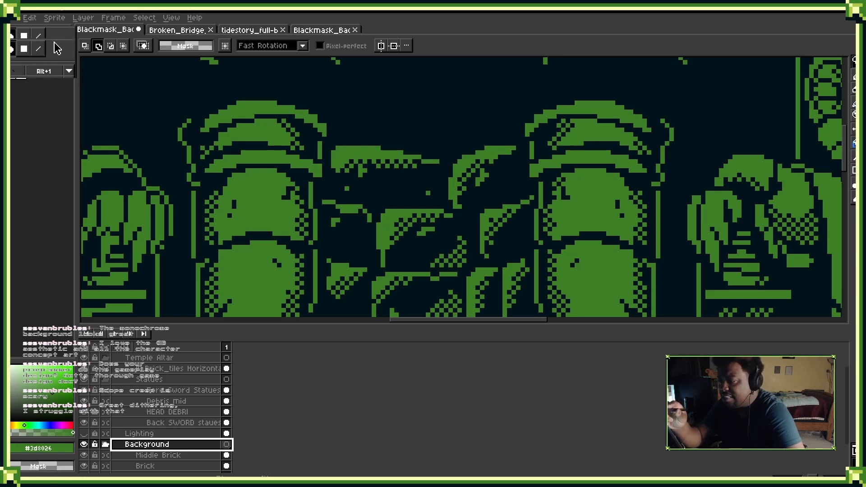
Switch to the Pencil tool and view its brush shapes and saved brush slots.
left_click(49, 97)
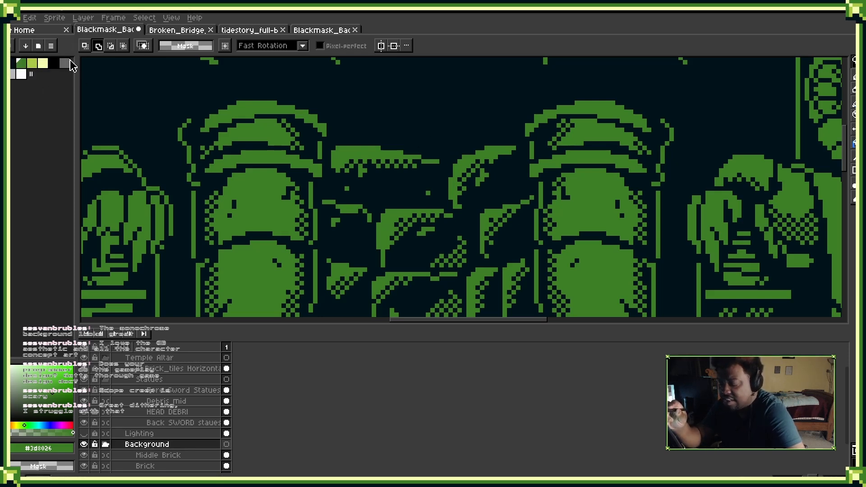
key("b")
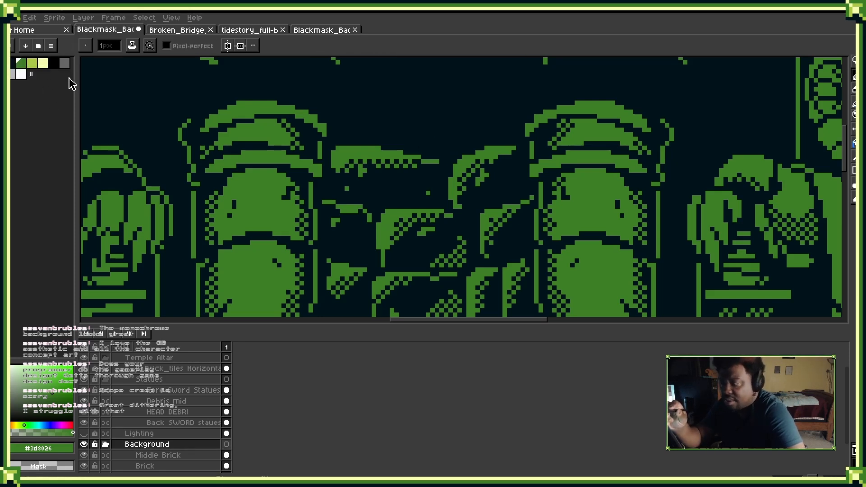
left_click(86, 47)
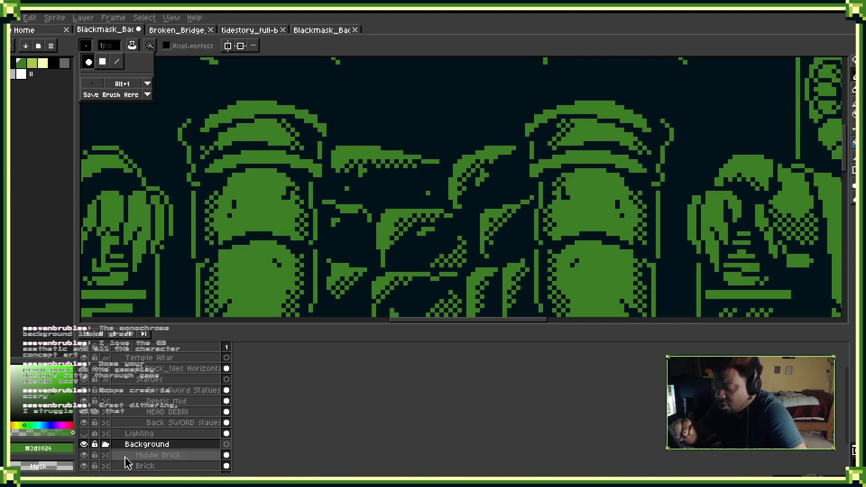
Hide all existing artwork layers and groups, and lock the Background group.
scroll(108, 452, "up", 2)
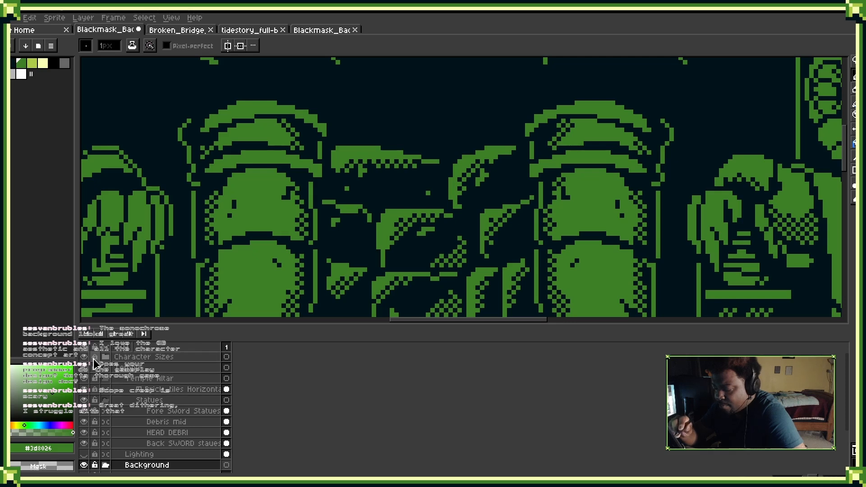
left_click_drag(84, 359, 85, 450)
left_click_drag(104, 408, 103, 345)
left_click(84, 456)
left_click(95, 404)
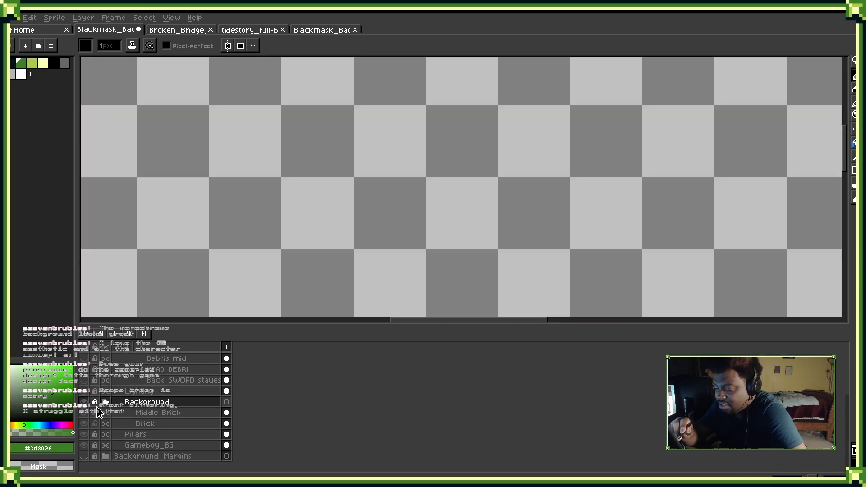
Add a new layer above the groups and draw two diagonally touching black pixels on it.
right_click(122, 402)
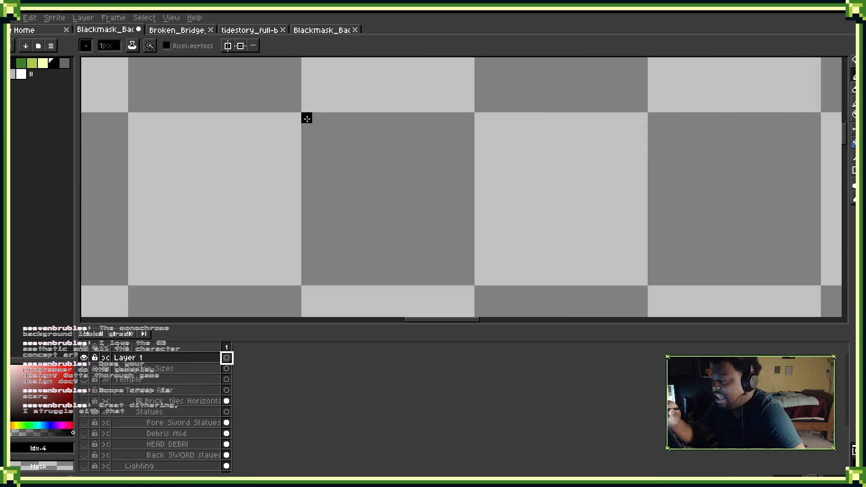
left_click(307, 117)
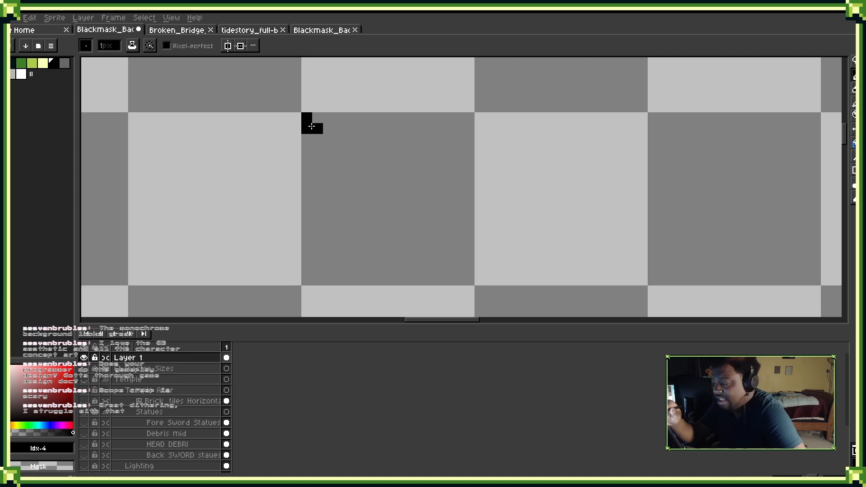
scroll(317, 171, "up", 2)
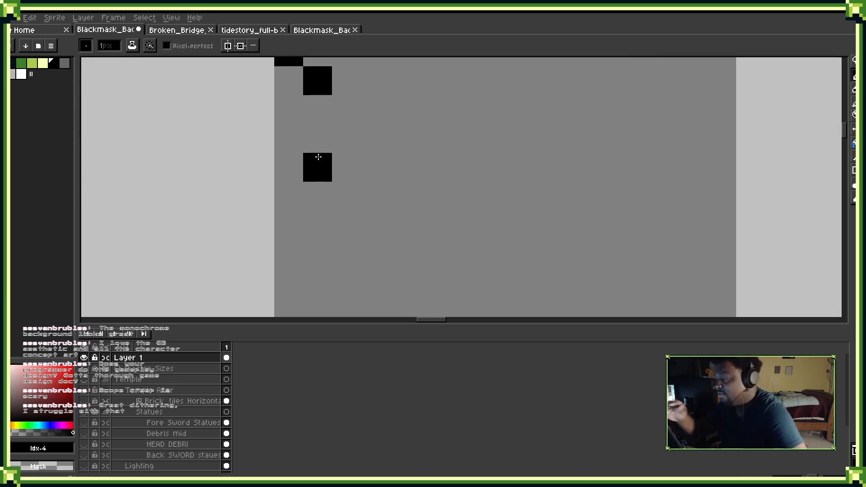
left_click_drag(363, 134, 425, 230)
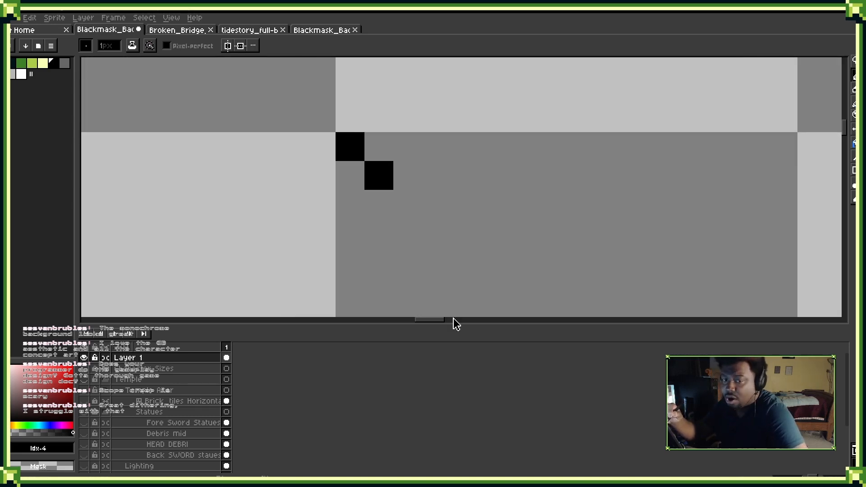
Extend the two diagonal pixels by hand into a black checkerboard five pixels wide and four pixels high.
left_click(404, 147)
left_click(353, 206)
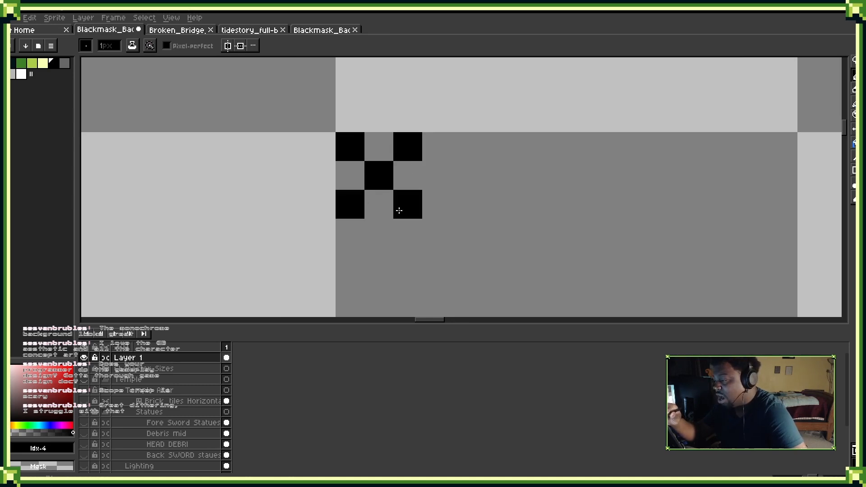
left_click(399, 211)
left_click(381, 234)
left_click(437, 172)
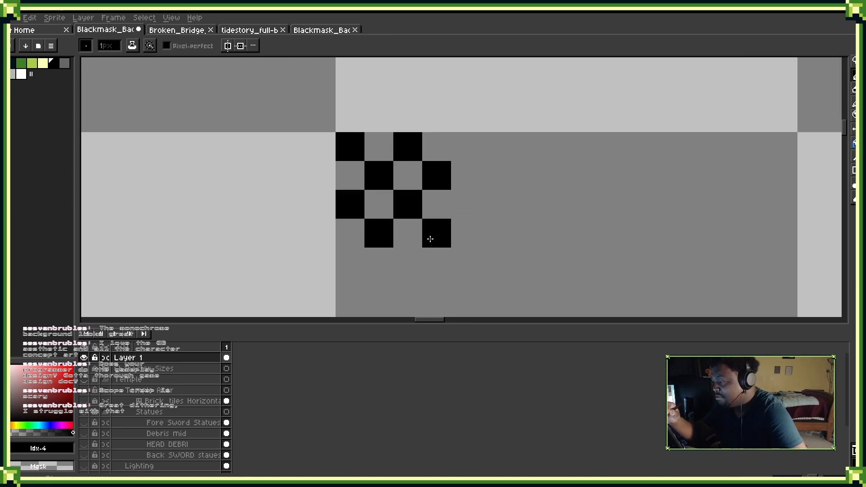
left_click(430, 239)
left_click(465, 147)
left_click(465, 204)
Undo the hand-placed checkerboard pixels back to the first two diagonal pixels.
key("v")
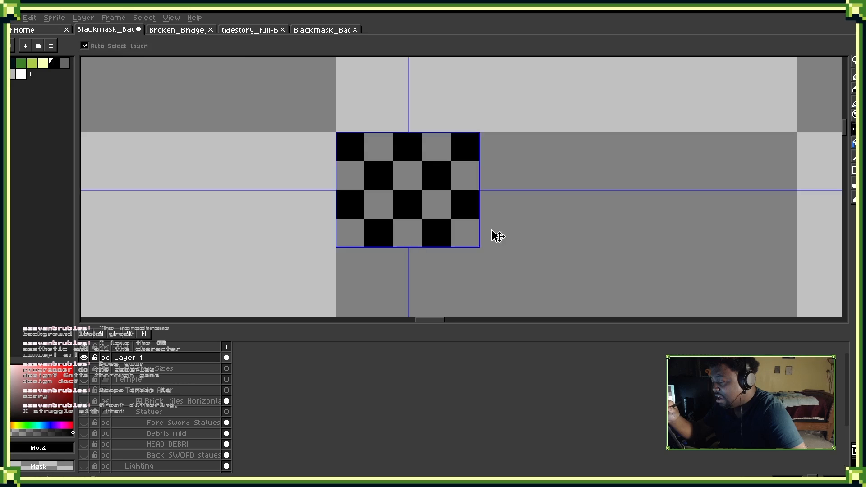
key("ctrl+z")
key("ctrl+z")
key("ctrl+z")
key("ctrl+z")
key("ctrl+z")
key("ctrl+z")
key("ctrl+z")
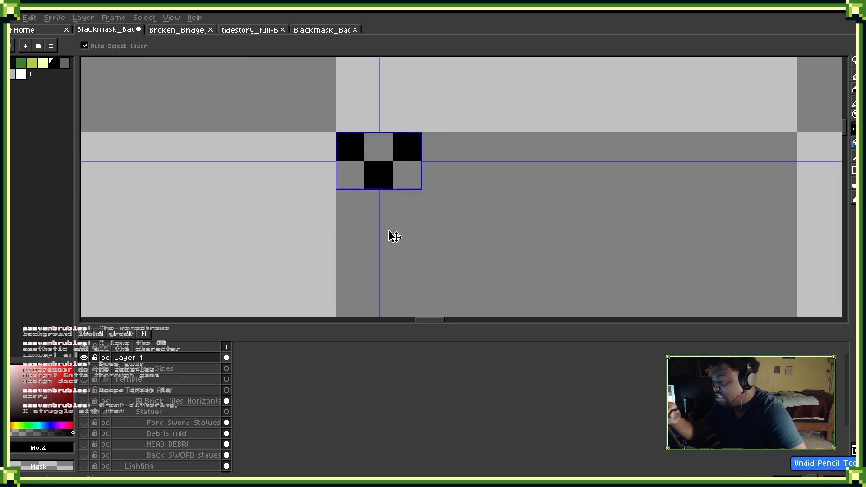
key("ctrl+z")
Select the 2x2 pixel area around the two diagonal pixels and create a custom brush from it.
key("q")
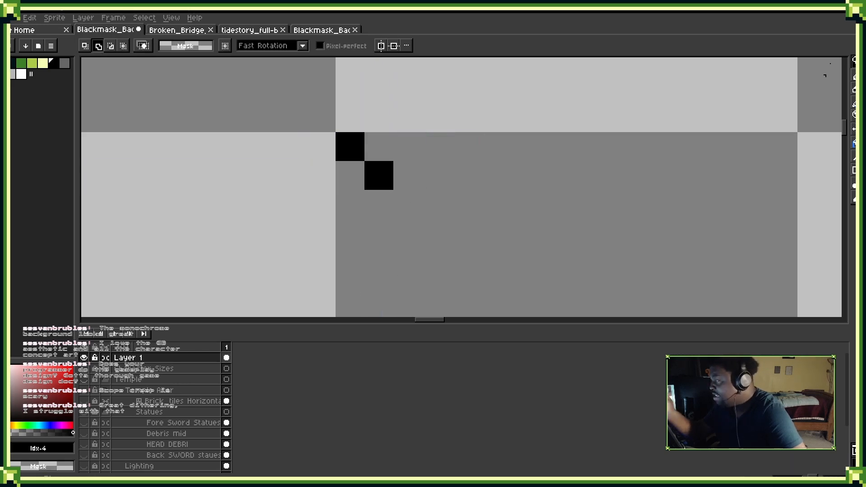
mouse_move(350, 146)
left_mouse_down()
mouse_move(369, 173)
mouse_move(351, 151)
left_mouse_up()
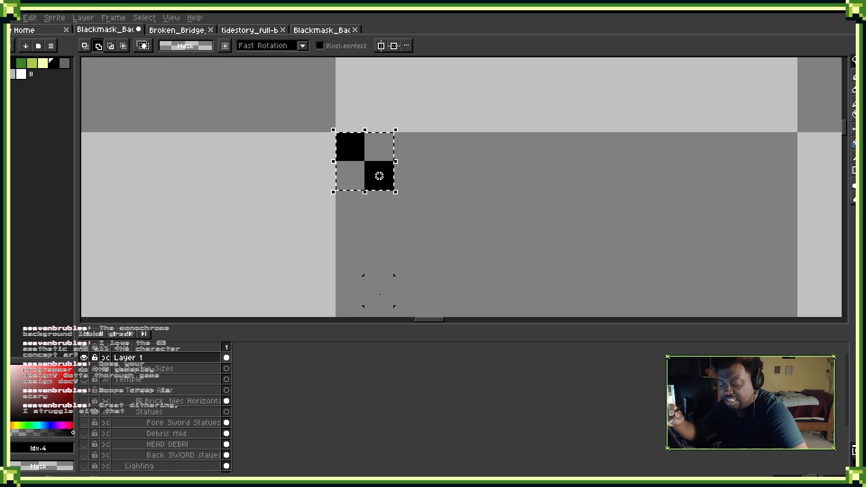
key("ctrl+b")
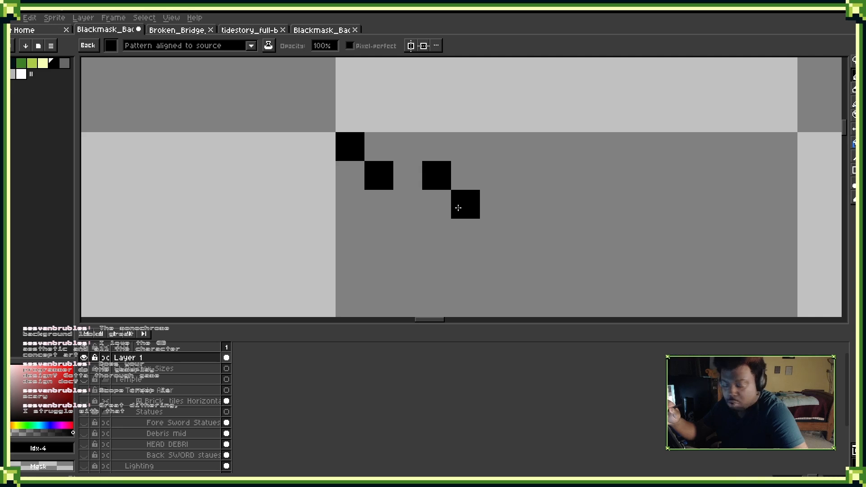
Examine the saved brush slots and the parameters stored for the Alt+2 brush.
left_click(111, 45)
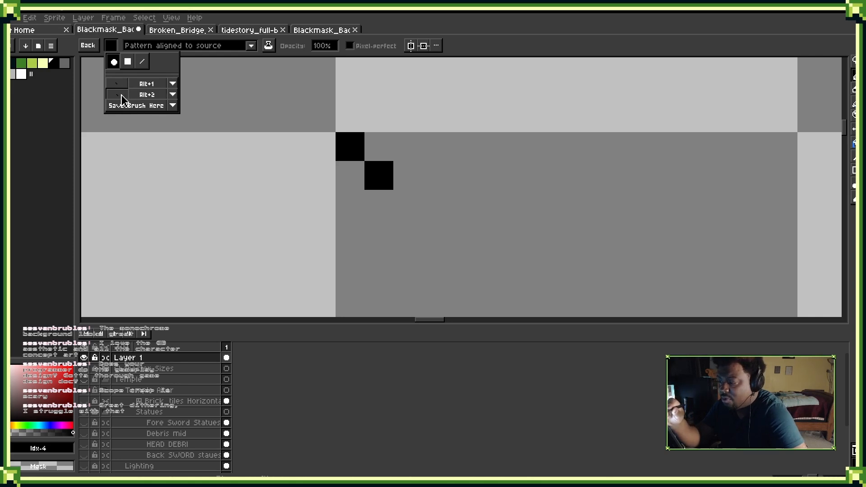
left_click(173, 95)
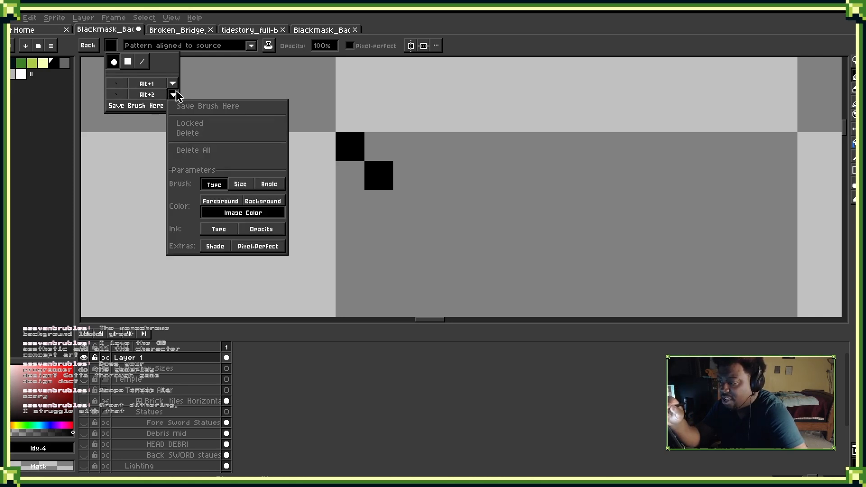
left_click(175, 94)
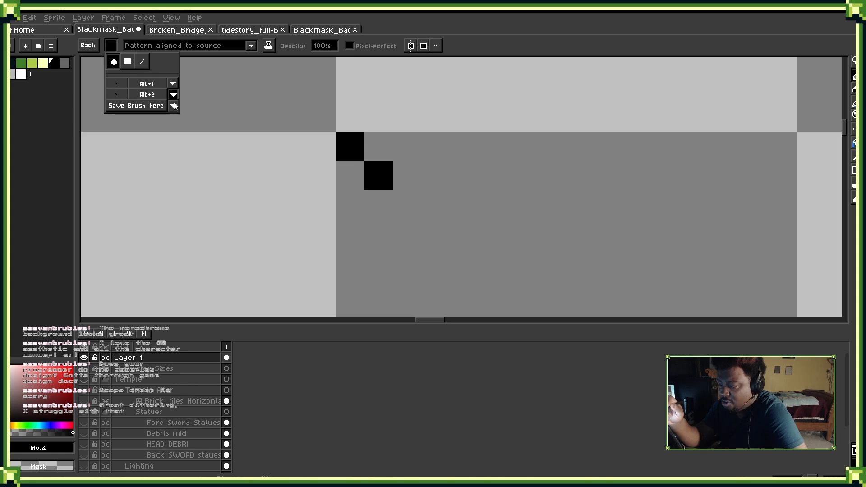
Paint a patch of checkerboard dithering beside the two pixels with the custom brush in Pattern aligned to source mode.
mouse_move(568, 206)
left_mouse_down()
mouse_move(615, 224)
mouse_move(543, 240)
mouse_move(588, 239)
left_mouse_up()
mouse_move(648, 196)
left_mouse_down()
mouse_move(524, 144)
mouse_move(507, 149)
left_mouse_up()
mouse_move(527, 135)
left_mouse_down()
mouse_move(572, 181)
mouse_move(483, 210)
mouse_move(530, 230)
mouse_move(499, 240)
left_mouse_up()
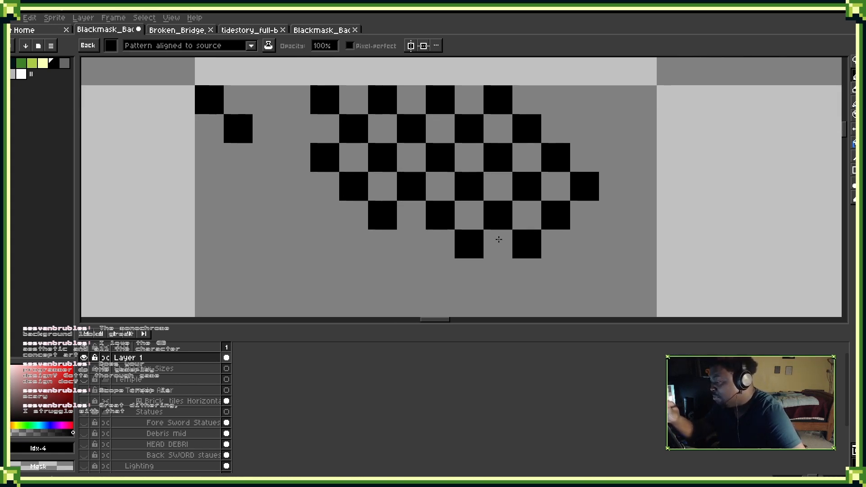
scroll(563, 170, "down", 2)
mouse_move(568, 161)
left_mouse_down()
mouse_move(510, 237)
mouse_move(483, 241)
mouse_move(502, 165)
mouse_move(484, 150)
mouse_move(592, 161)
mouse_move(605, 188)
mouse_move(579, 216)
left_mouse_up()
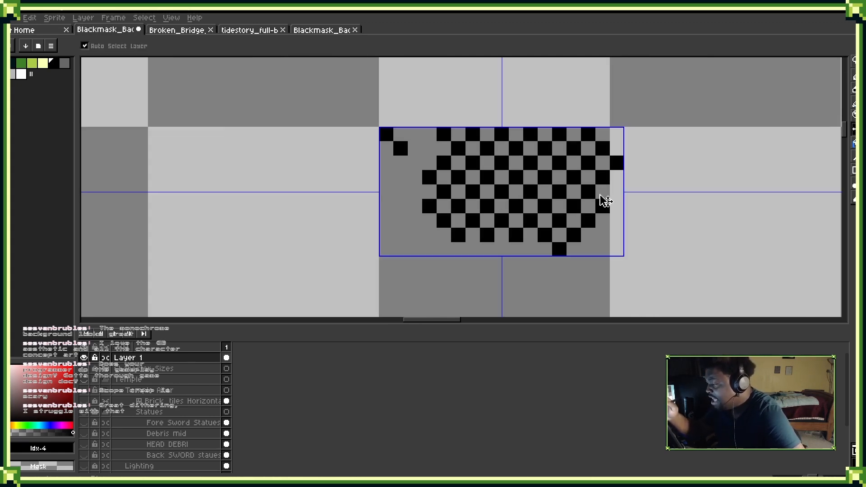
Undo the checkerboard dithering strokes and return to the regular 1 px pencil brush.
key("ctrl+z")
key("ctrl+z")
key("ctrl+z")
key("ctrl+z")
left_click(569, 265)
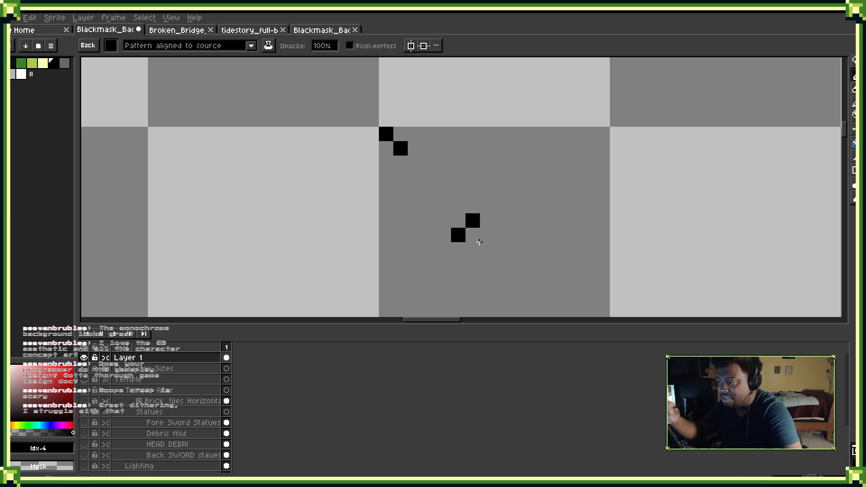
key("Escape")
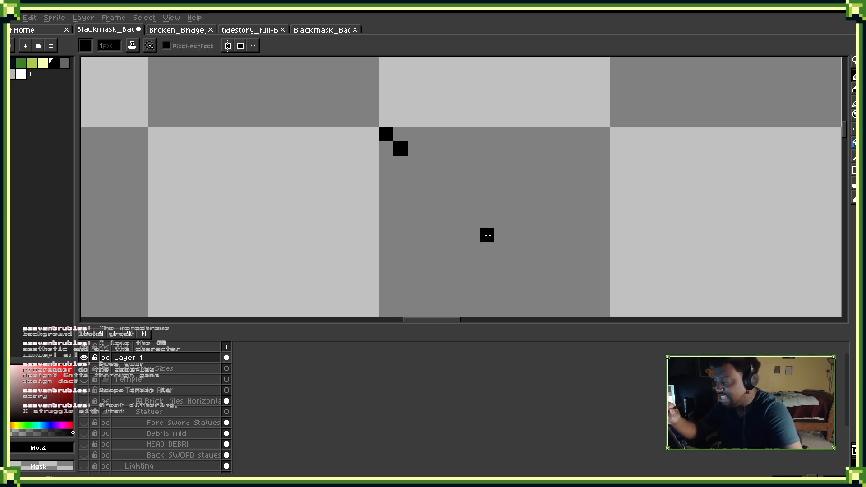
mouse_move(430, 221)
left_mouse_down()
mouse_move(462, 240)
mouse_move(570, 221)
mouse_move(469, 223)
mouse_move(560, 221)
left_mouse_up()
key("ctrl")
key("ctrl+z")
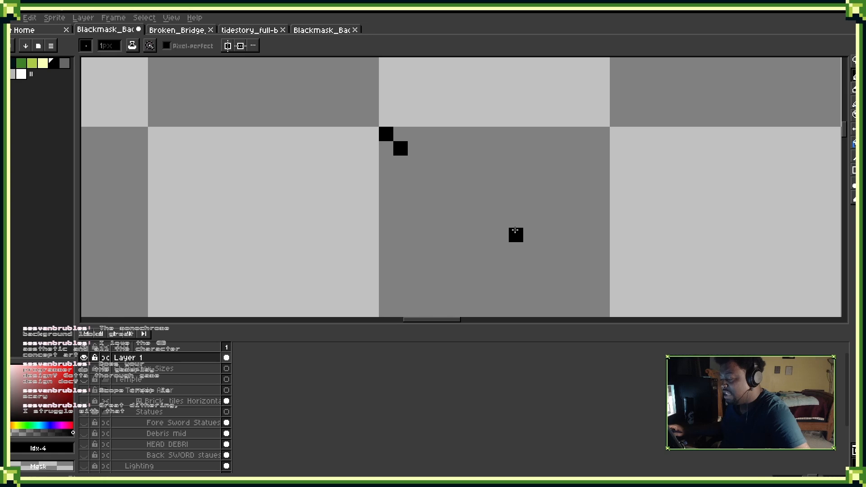
Draw a small black stick figure three pixels wide and four pixels high, apart from the two diagonal pixels.
left_click_drag(603, 134, 608, 180)
left_click(617, 177)
left_click(588, 149)
left_click(617, 149)
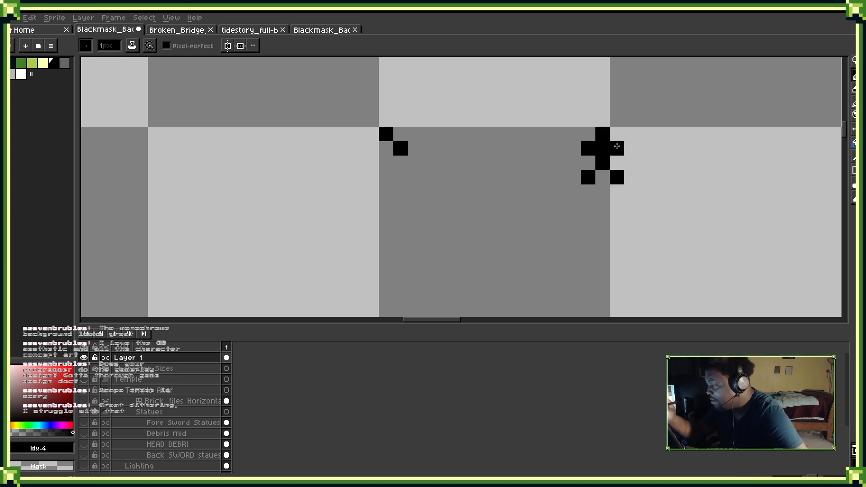
Select the small stick figure and create a custom brush from it.
key("q")
mouse_move(583, 130)
left_mouse_down()
mouse_move(625, 170)
mouse_move(579, 162)
mouse_move(581, 132)
left_mouse_up()
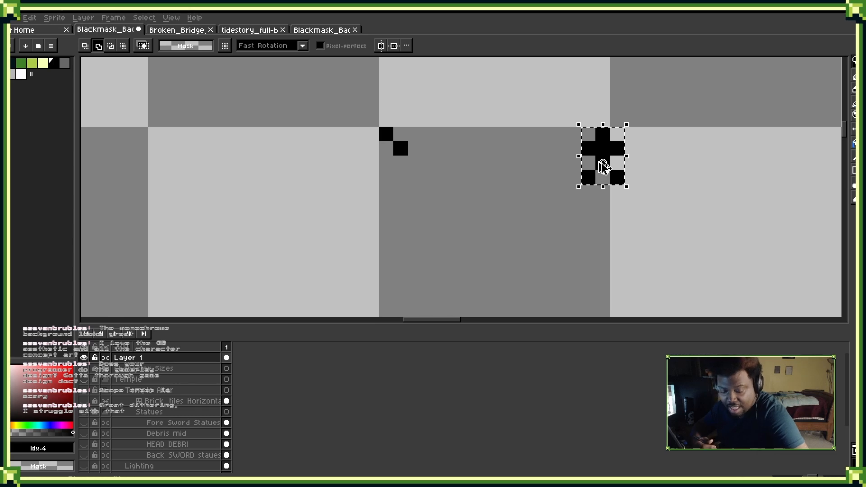
key("ctrl+b")
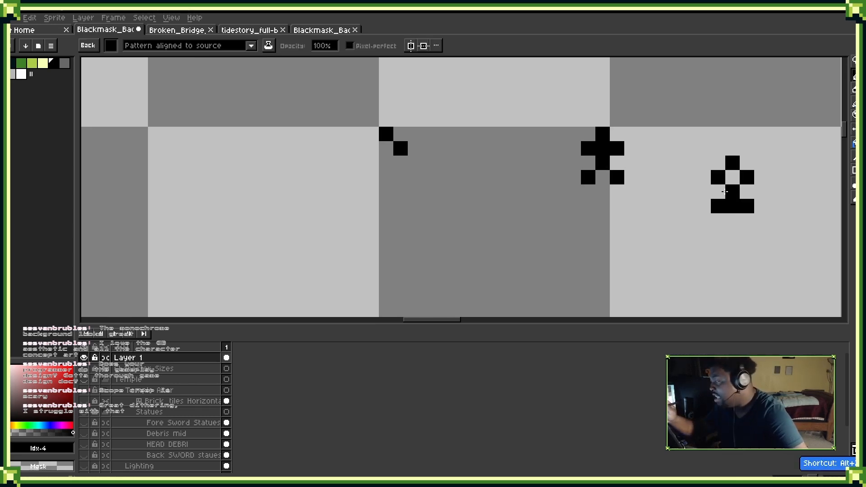
Paint test patches with the figure brush, first in Pattern aligned to source mode and again in Pattern aligned to destination mode.
mouse_move(677, 250)
left_mouse_down()
mouse_move(722, 173)
mouse_move(719, 254)
mouse_move(724, 93)
mouse_move(765, 175)
mouse_move(765, 129)
mouse_move(757, 161)
left_mouse_up()
left_click(251, 46)
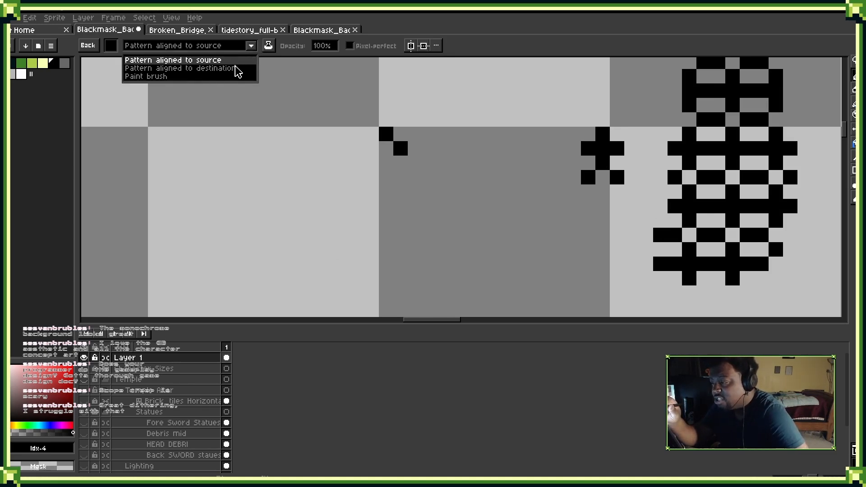
left_click(238, 69)
left_click_drag(261, 209, 280, 226)
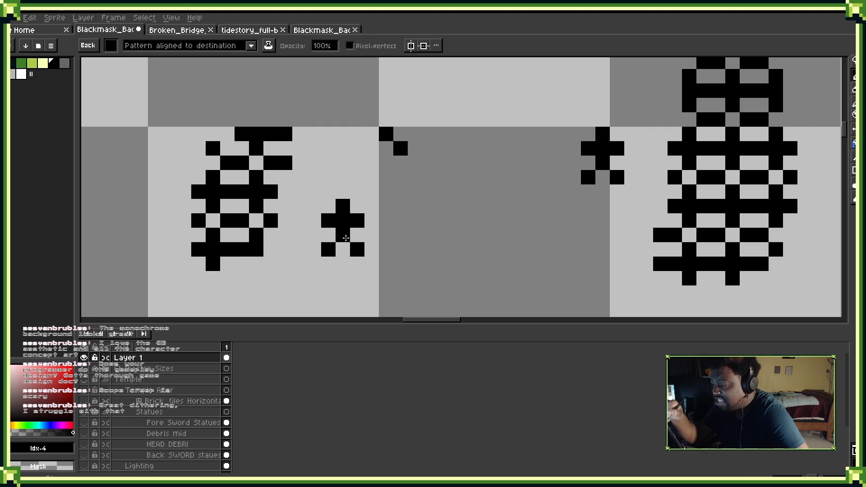
mouse_move(345, 238)
left_mouse_down()
mouse_move(314, 257)
mouse_move(392, 271)
mouse_move(372, 172)
left_mouse_up()
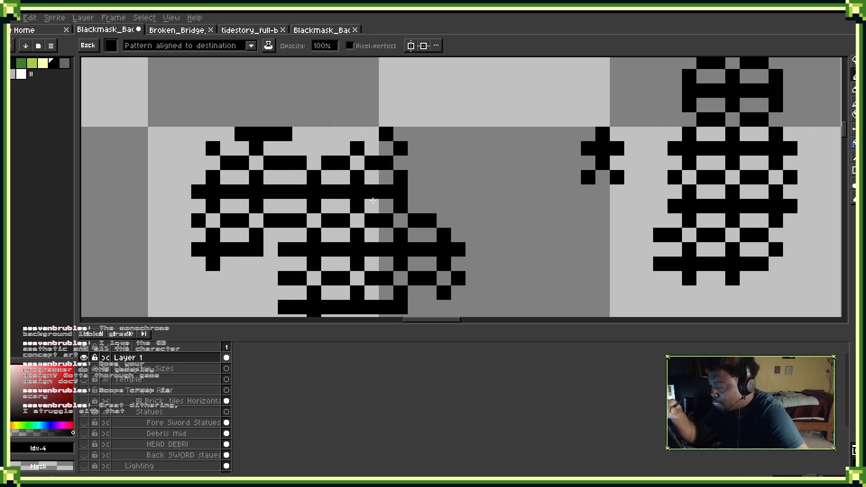
Set the custom brush mode to Paint brush and paint a solid freehand blob above the pattern patches.
left_click(251, 46)
left_click(233, 78)
scroll(528, 144, "up", 3)
scroll(528, 145, "right", 2)
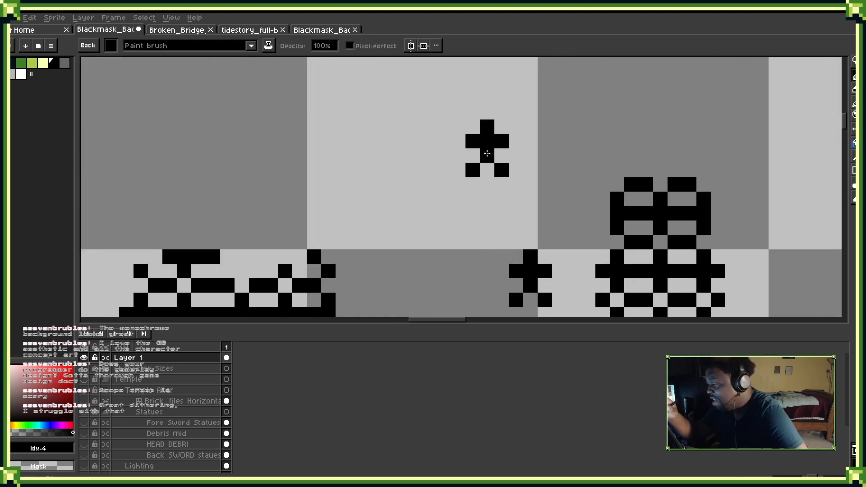
mouse_move(466, 167)
left_mouse_down()
mouse_move(555, 155)
mouse_move(564, 97)
mouse_move(426, 135)
mouse_move(454, 182)
mouse_move(470, 111)
mouse_move(438, 166)
mouse_move(436, 203)
mouse_move(415, 248)
left_mouse_up()
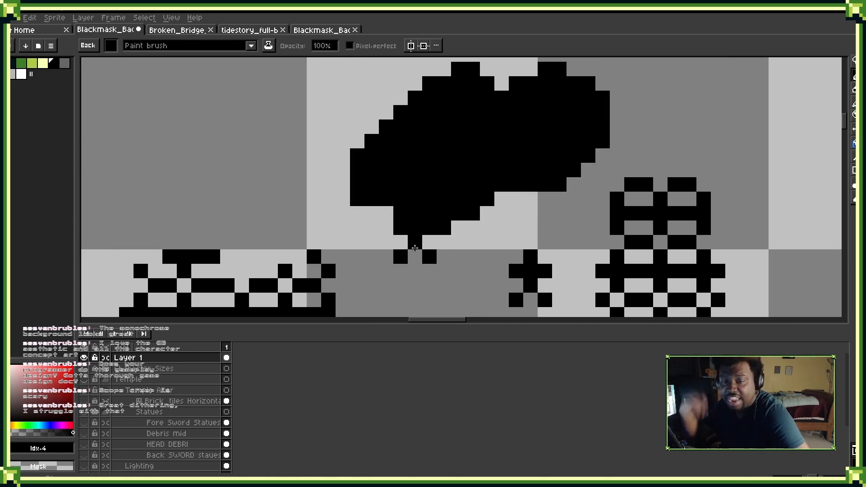
scroll(523, 233, "down", 5)
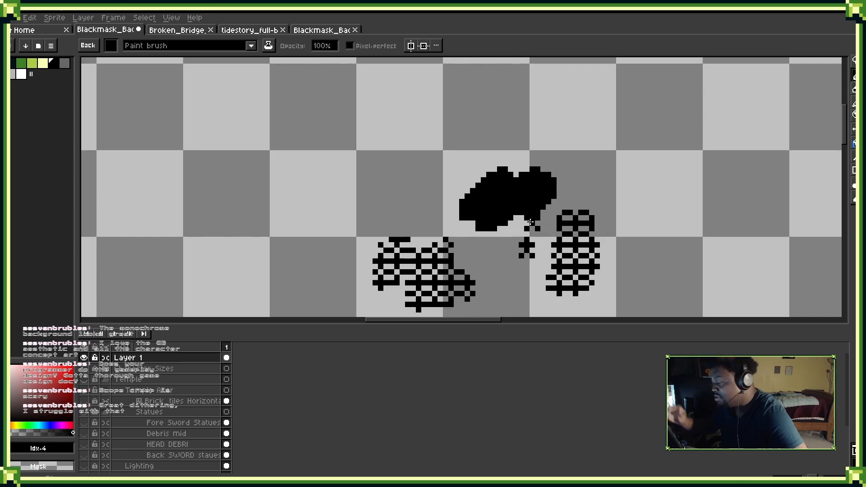
Undo all test strokes made with the figure brush, back to the two diagonal pixels and the figure.
key("v")
key("ctrl+z")
key("ctrl+z")
key("ctrl+z")
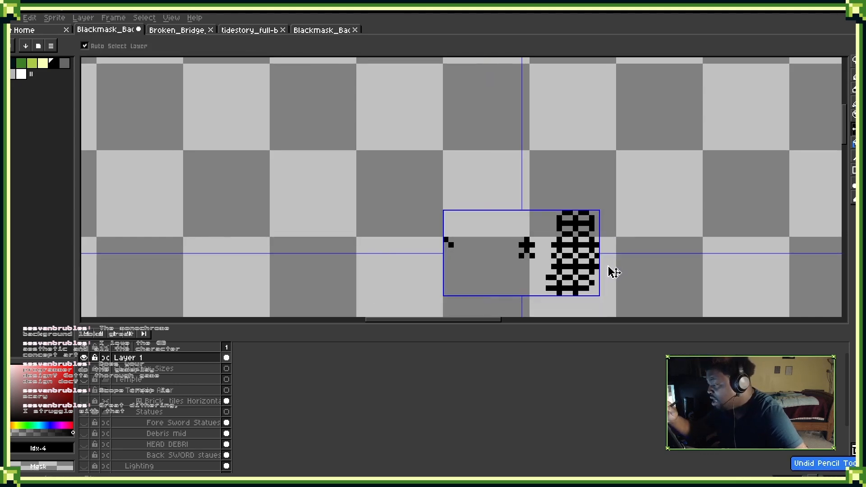
key("ctrl+z")
key("ctrl+z")
key("ctrl+z")
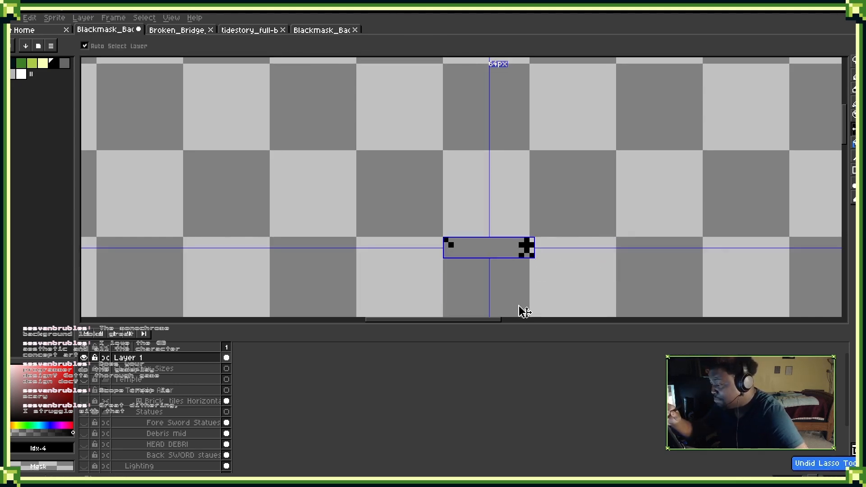
Undo the remaining stick figure pixels so only the two diagonal pixels are left, and return to the Pencil tool.
key("ctrl+z")
key("ctrl+z")
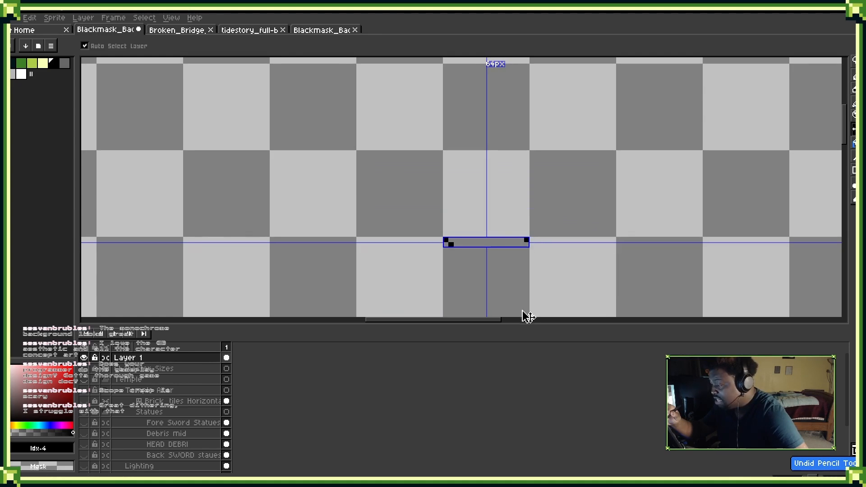
key("b")
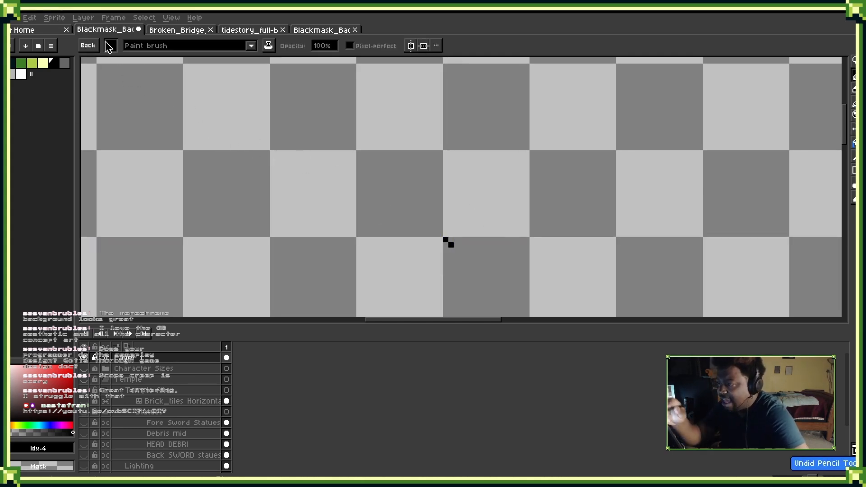
Return to the standard brush, delete the brush stored in the Alt+2 slot, and use Save Brush Here on the Alt+1 slot.
left_click(88, 45)
left_click(85, 45)
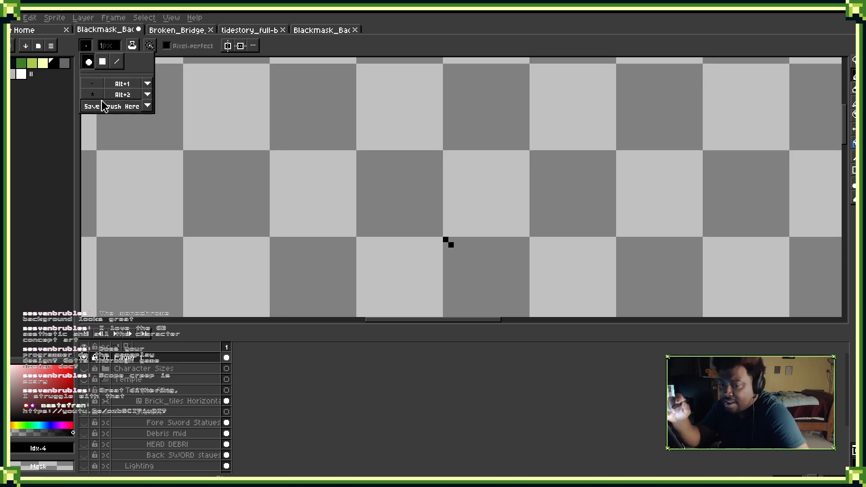
left_click(148, 95)
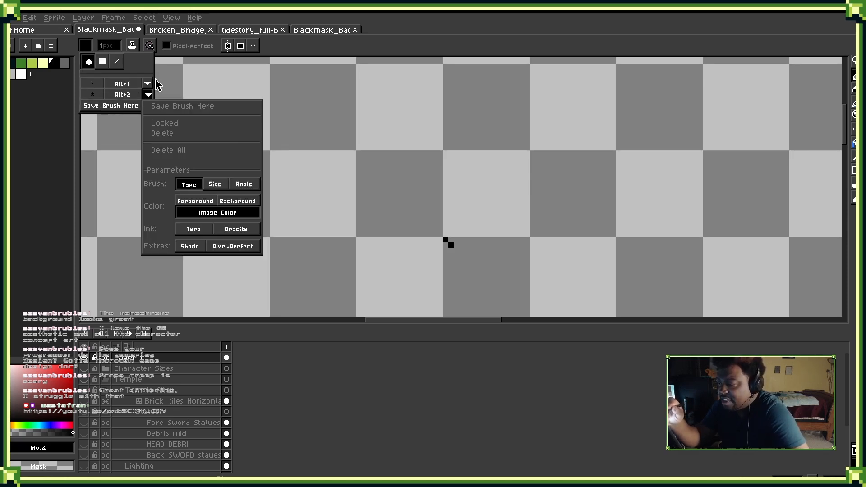
left_click(180, 134)
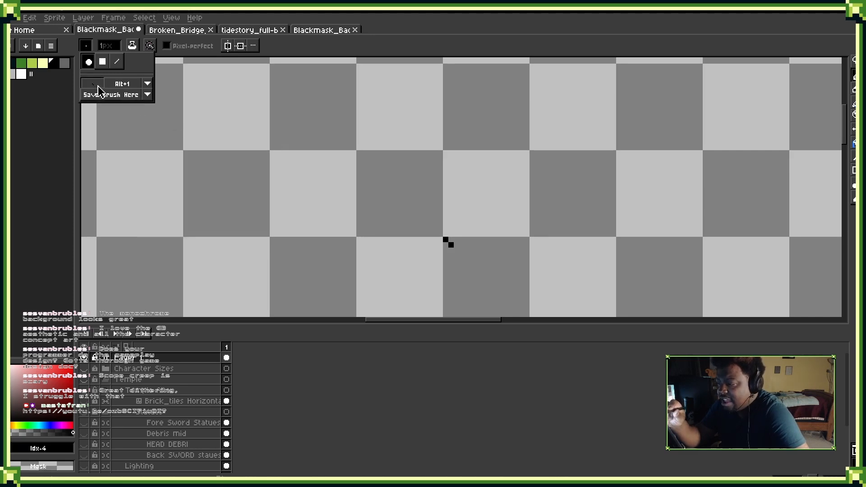
left_click(148, 84)
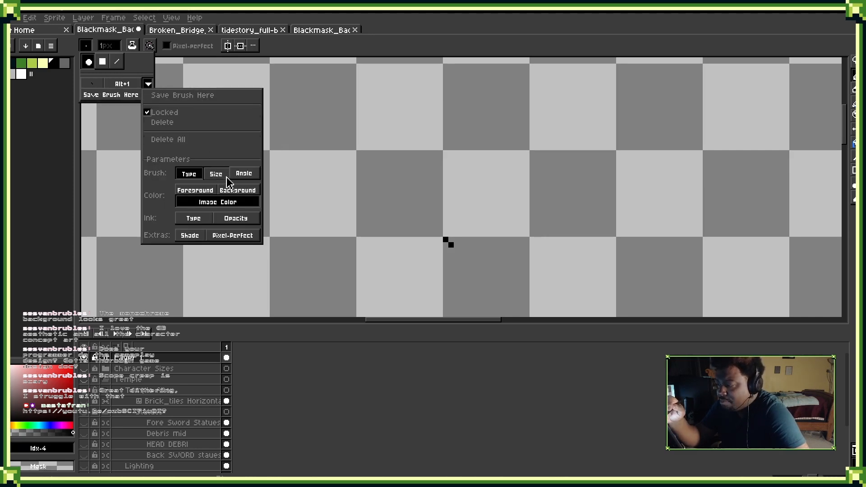
left_click(180, 97)
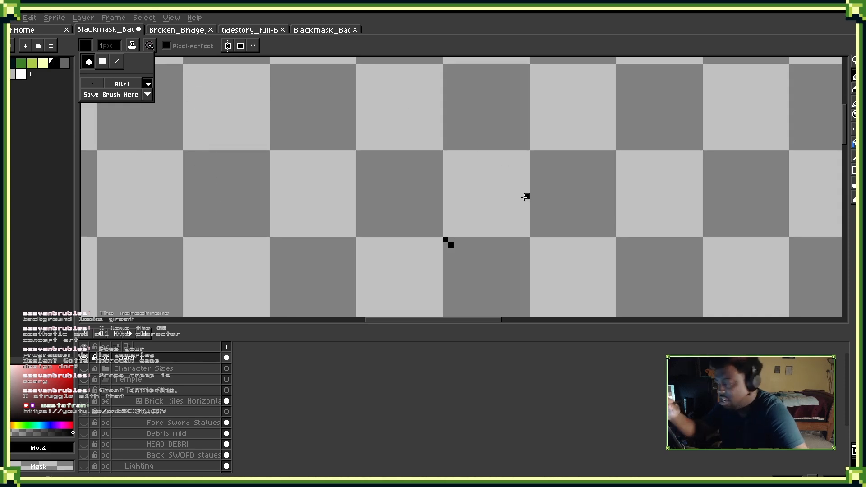
Draw one black pixel at the upper-left corner of the light tile directly above the diagonal pixels, undoing a misplaced first pixel.
scroll(419, 169, "up", 1)
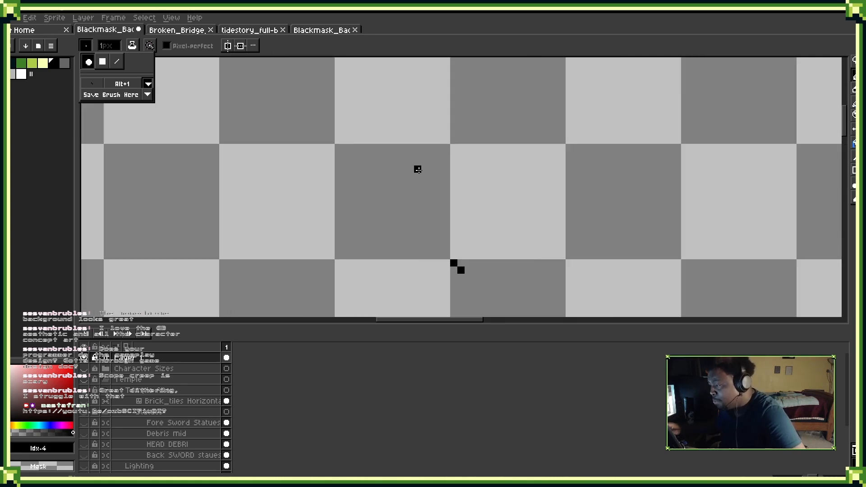
left_click(461, 154)
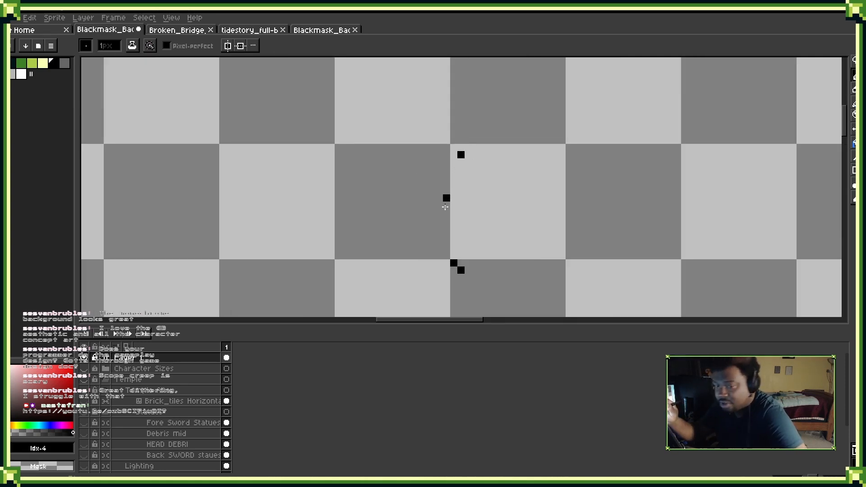
key("m")
key("ctrl+z")
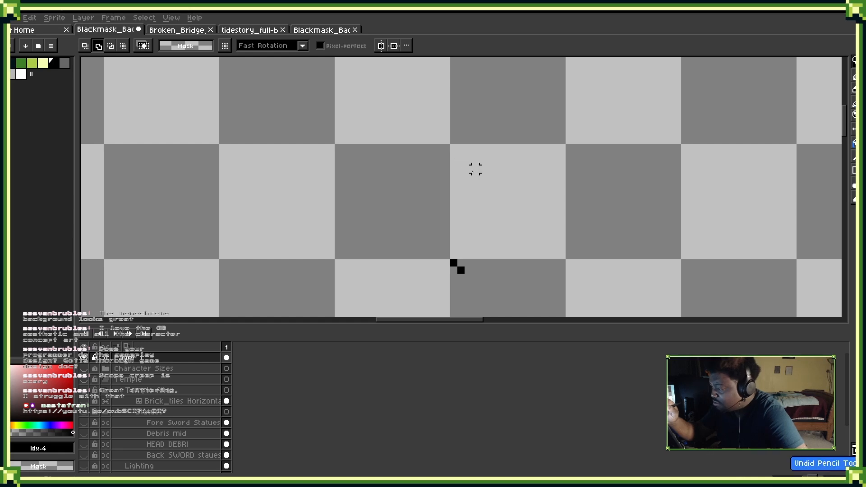
key("b")
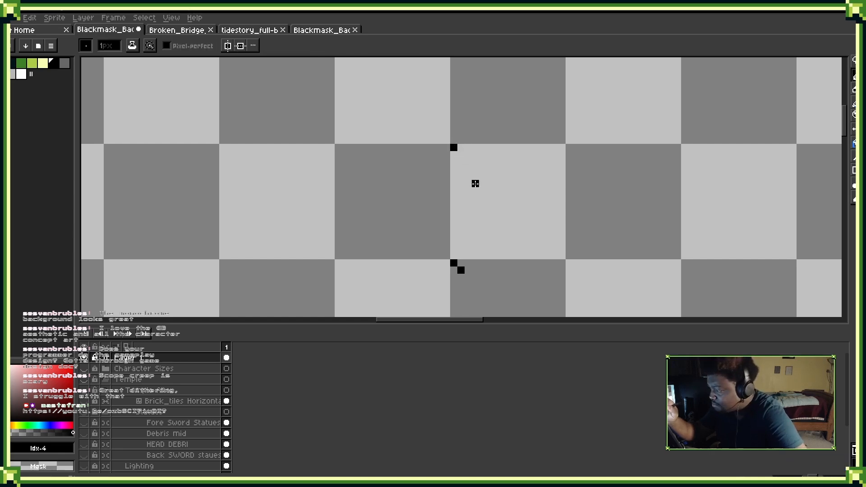
Select a 2×2 pixel area containing the single corner pixel and create a custom brush from it.
key("m")
left_click_drag(452, 145, 465, 158)
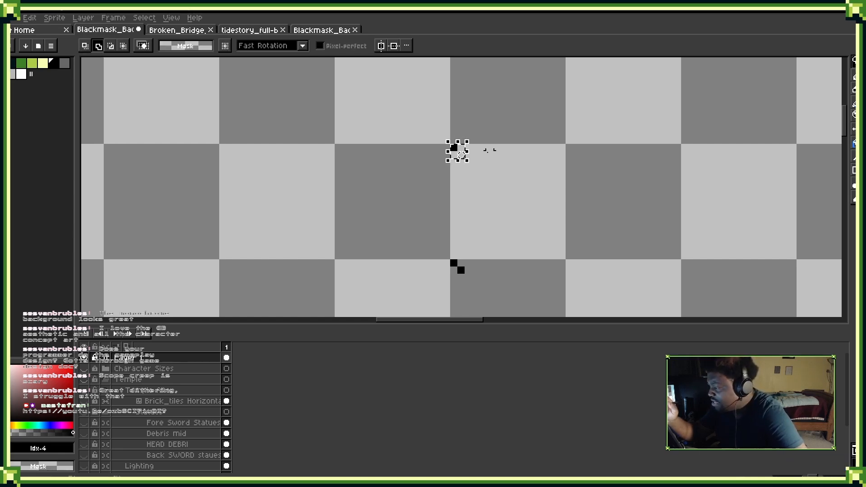
key("ctrl+d")
key("b")
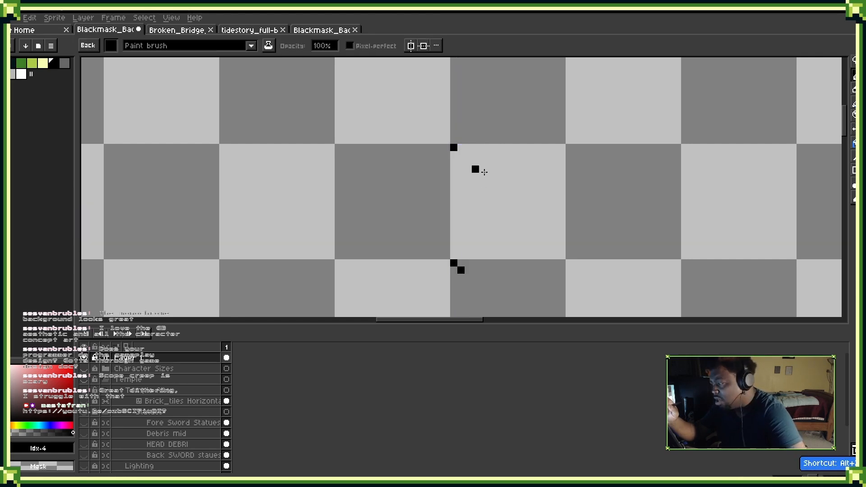
Undo a stray test stroke and paint a patch of spaced dots with the brush mode set to Pattern aligned to source.
left_click_drag(591, 141, 602, 142)
key("ctrl+z")
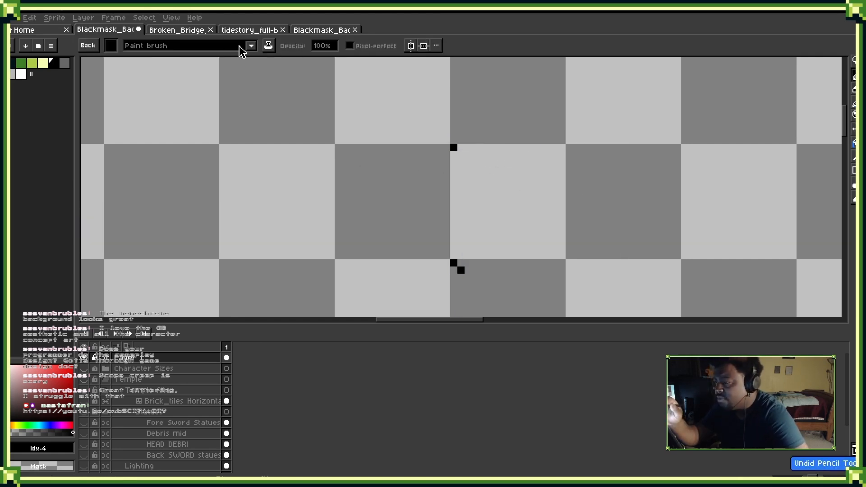
left_click(242, 47)
left_click(239, 60)
mouse_move(569, 153)
left_mouse_down()
mouse_move(630, 172)
mouse_move(613, 159)
mouse_move(587, 168)
mouse_move(681, 235)
mouse_move(629, 264)
mouse_move(662, 226)
mouse_move(663, 190)
mouse_move(649, 218)
mouse_move(680, 237)
mouse_move(643, 263)
mouse_move(649, 246)
left_mouse_up()
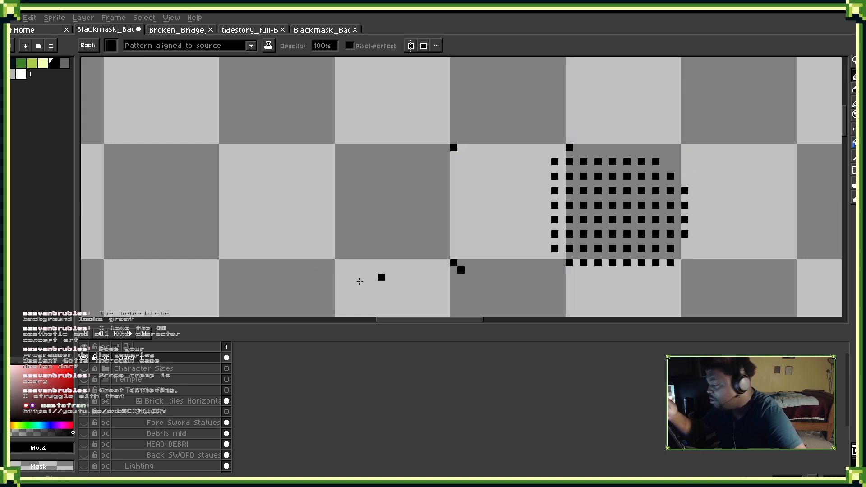
Return to the standard brush and use Save Brush Here on the Alt+2 brush slot.
left_click(88, 45)
left_click(85, 46)
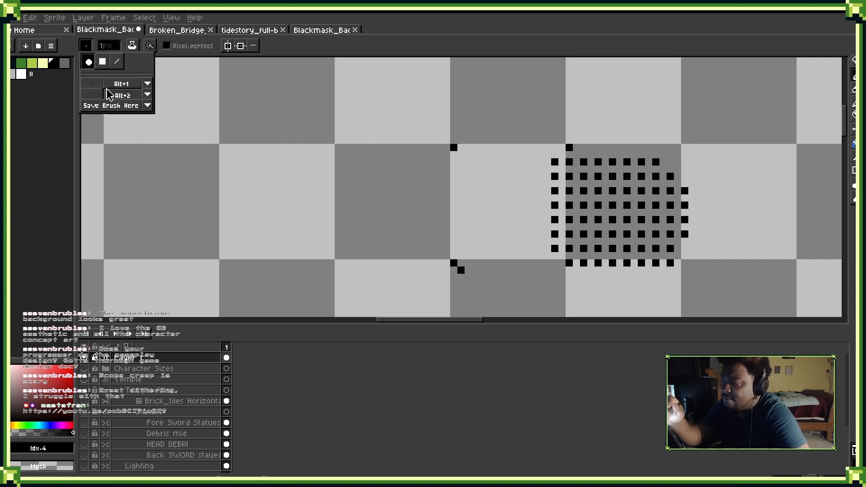
left_click(148, 95)
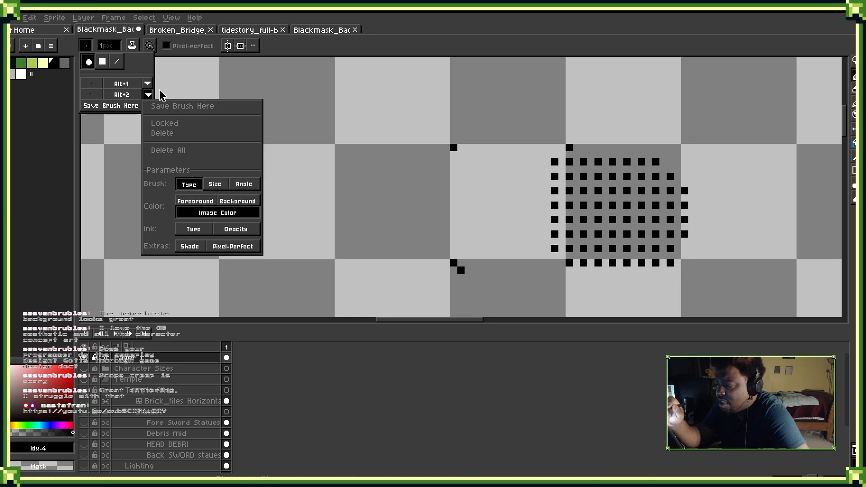
left_click(212, 106)
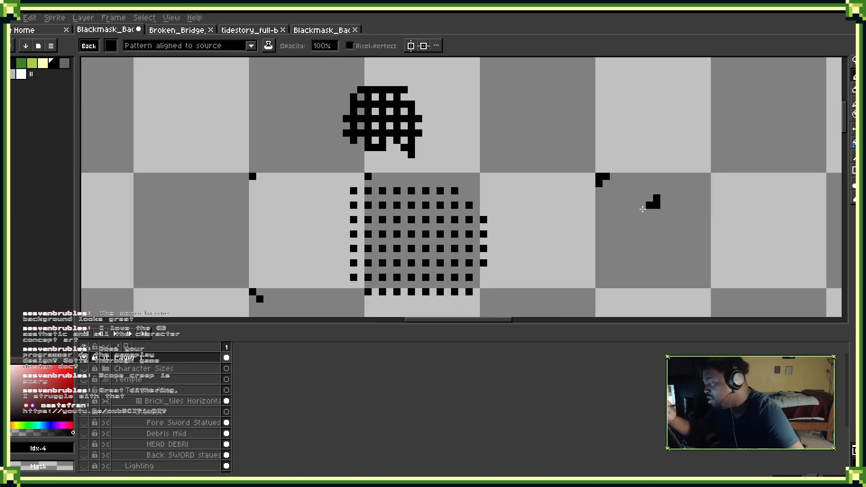
Drop the custom brush and draw three small plus shapes in a triangle inside an empty tile.
key("Escape")
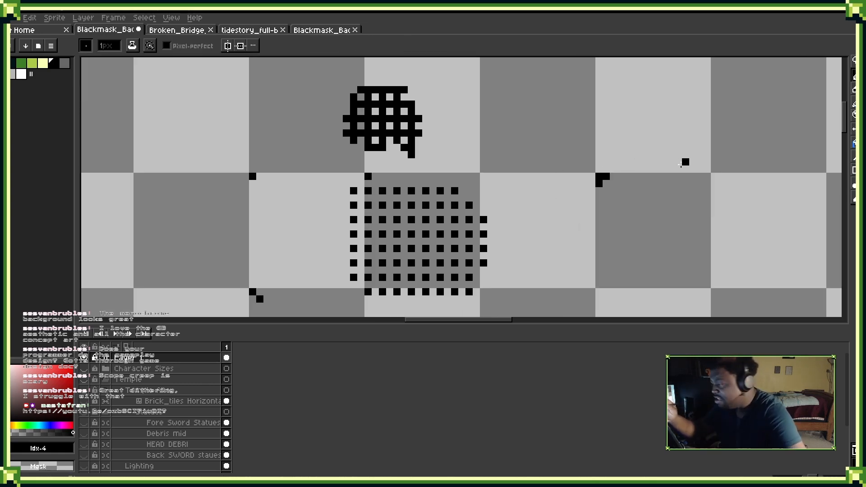
left_click_drag(722, 154, 539, 220)
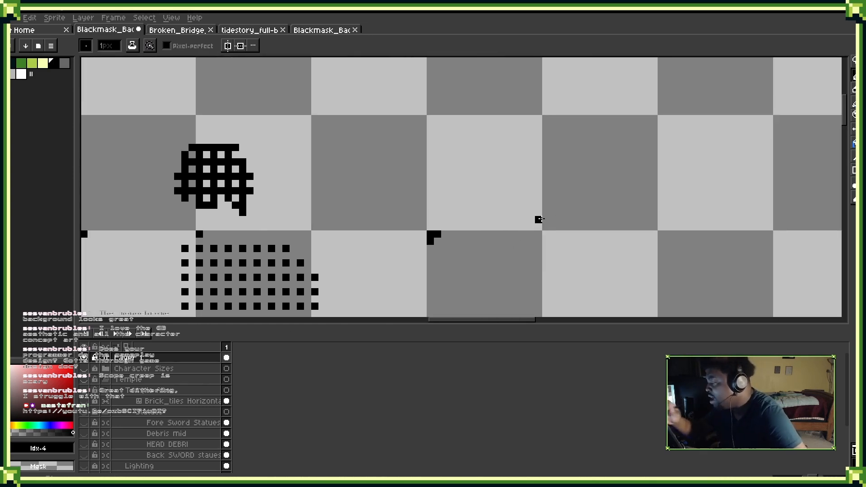
key("ctrl+v")
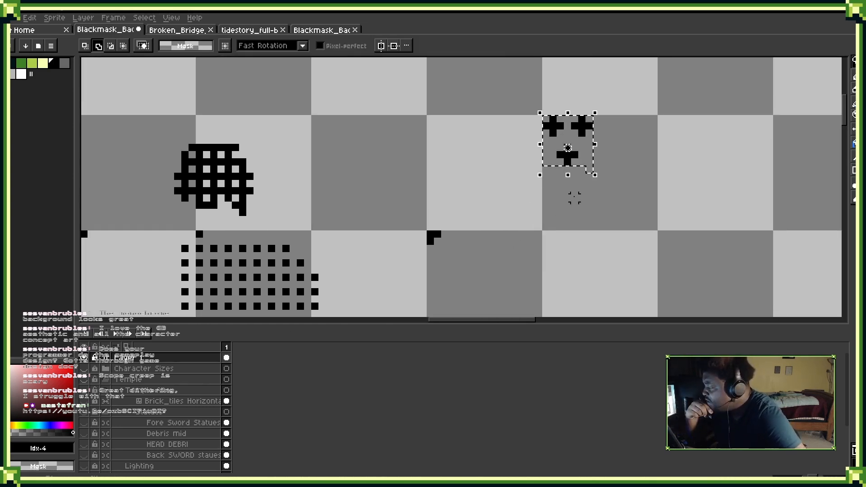
Create a custom brush from an 8×8 pixel selection around the three pluses and paint a large patch in Pattern aligned to source mode.
left_click_drag(597, 161, 596, 162)
left_click_drag(545, 169, 598, 170)
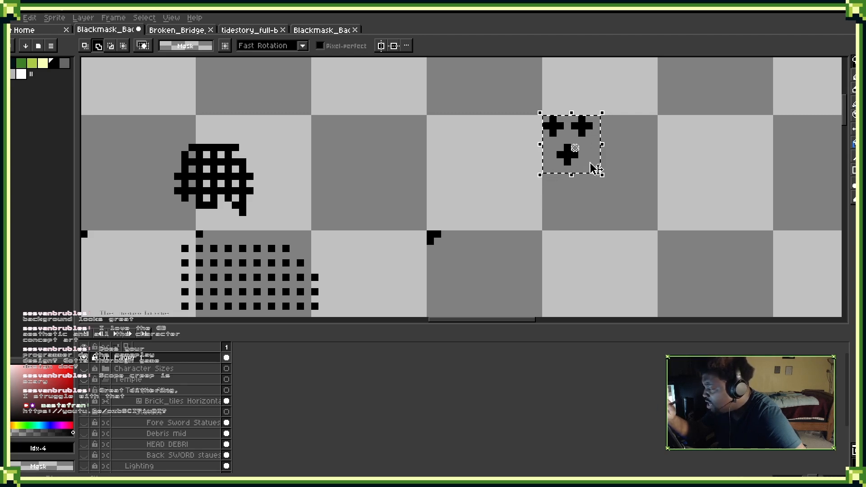
key("ctrl+b")
mouse_move(665, 151)
left_mouse_down()
mouse_move(709, 176)
mouse_move(709, 150)
mouse_move(718, 243)
mouse_move(612, 232)
mouse_move(712, 244)
mouse_move(676, 204)
mouse_move(593, 254)
mouse_move(547, 260)
mouse_move(524, 183)
mouse_move(469, 204)
mouse_move(448, 234)
mouse_move(593, 188)
mouse_move(467, 188)
mouse_move(578, 115)
mouse_move(541, 81)
mouse_move(441, 114)
mouse_move(611, 236)
mouse_move(549, 197)
mouse_move(528, 147)
mouse_move(666, 211)
mouse_move(598, 186)
mouse_move(552, 240)
left_mouse_up()
scroll(458, 134, "down", 2)
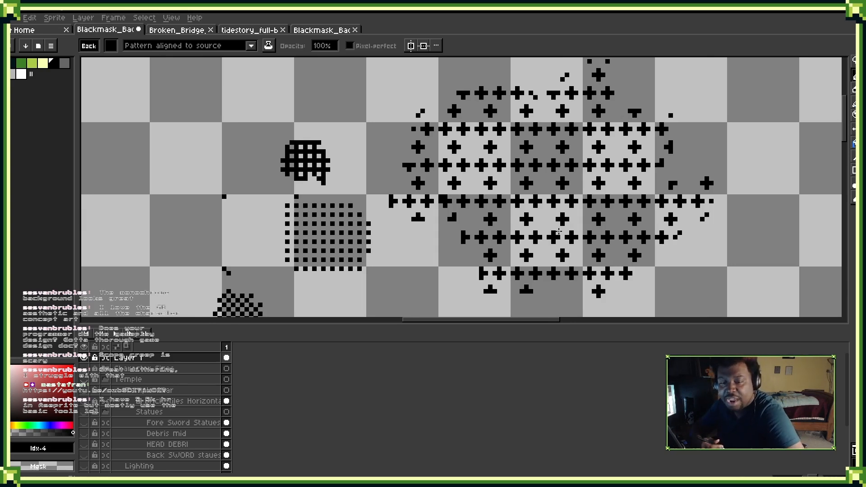
Undo the plus pattern, the drawn pluses and the dither patches, back to the single corner pixel and the two diagonal pixels.
key("ctrl")
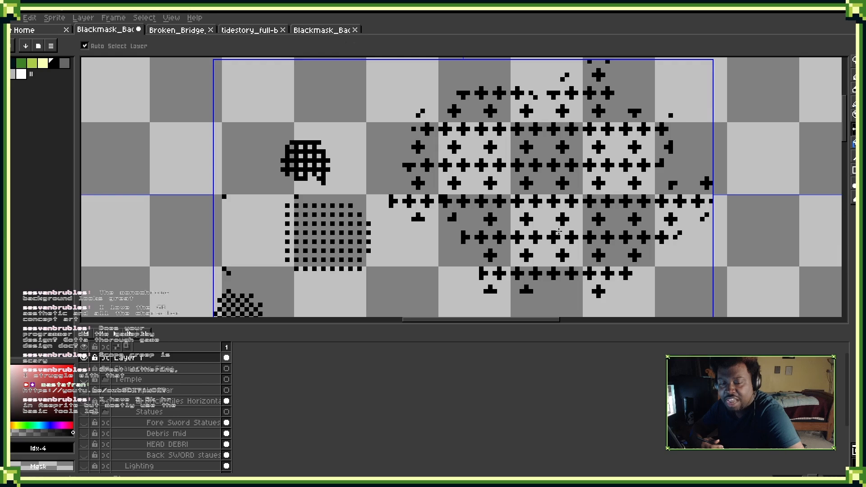
key("ctrl+z")
key("ctrl+z")
key("ctrl+z")
key("ctrl+z")
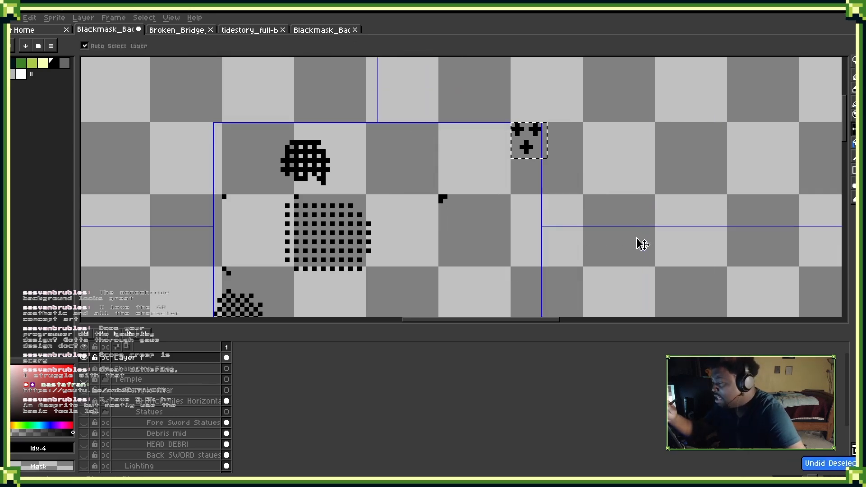
key("ctrl+z")
key("ctrl+z")
key("ctrl+z")
key("ctrl+z")
key("ctrl+z")
key("ctrl+z")
key("ctrl+z")
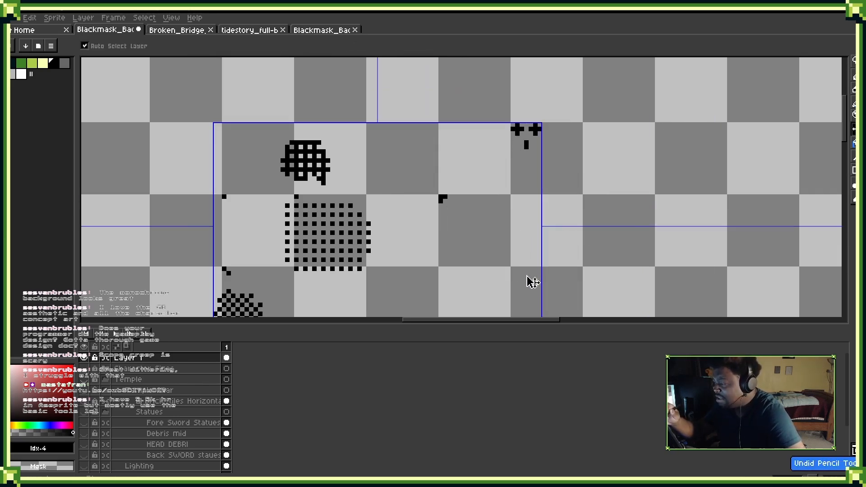
key("ctrl+z")
key("ctrl+z")
key("ctrl+z")
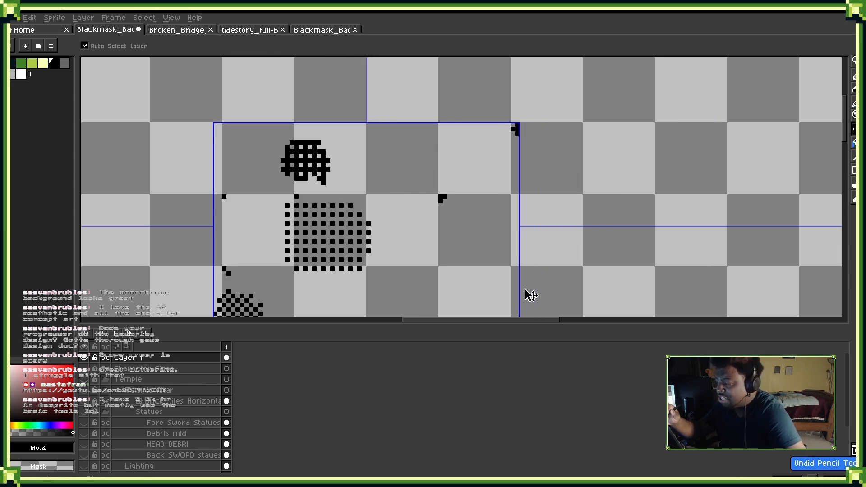
key("ctrl+z")
key("ctrl+z")
key("ctrl+z")
key("ctrl+z")
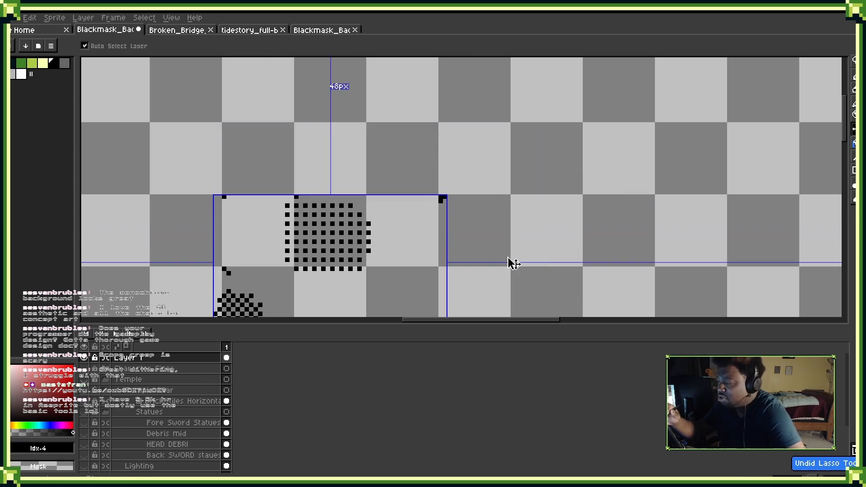
key("ctrl+z")
key("ctrl+z")
key("ctrl+z")
key("ctrl+z")
key("ctrl+z")
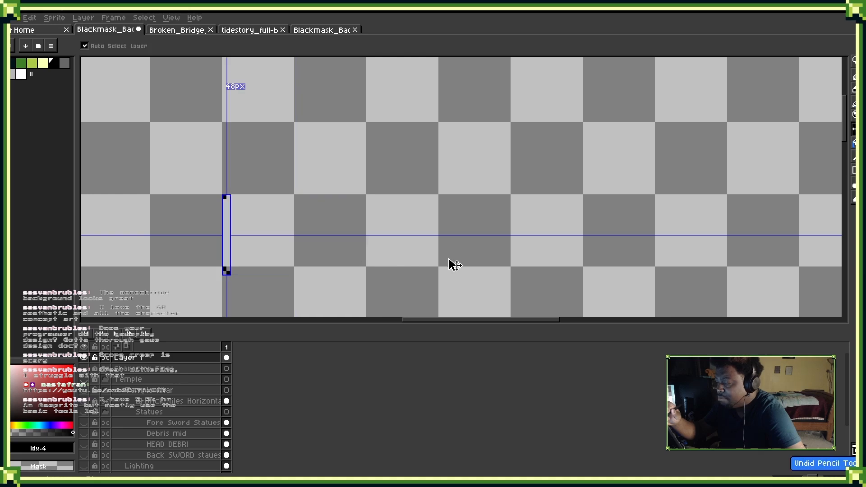
Delete Layer 1 and make the artwork layers from Temple through Background visible to show the whole temple scene.
right_click(189, 361)
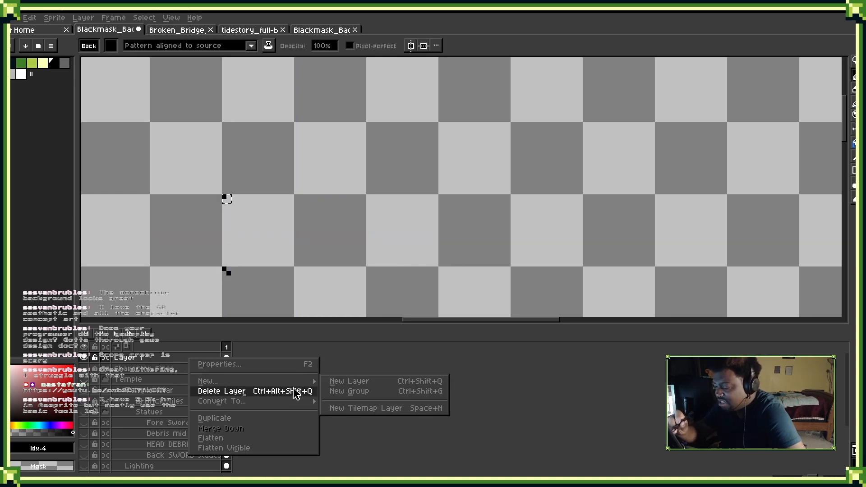
left_click(298, 392)
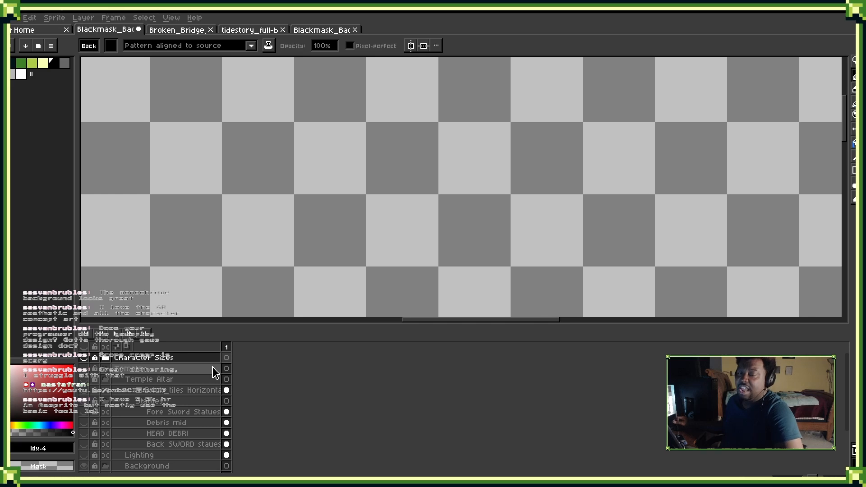
left_click_drag(84, 368, 85, 465)
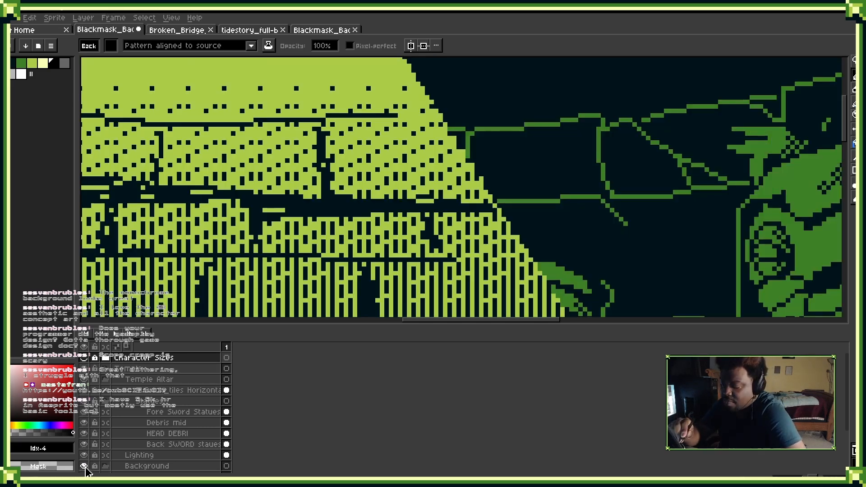
scroll(105, 438, "down", 3)
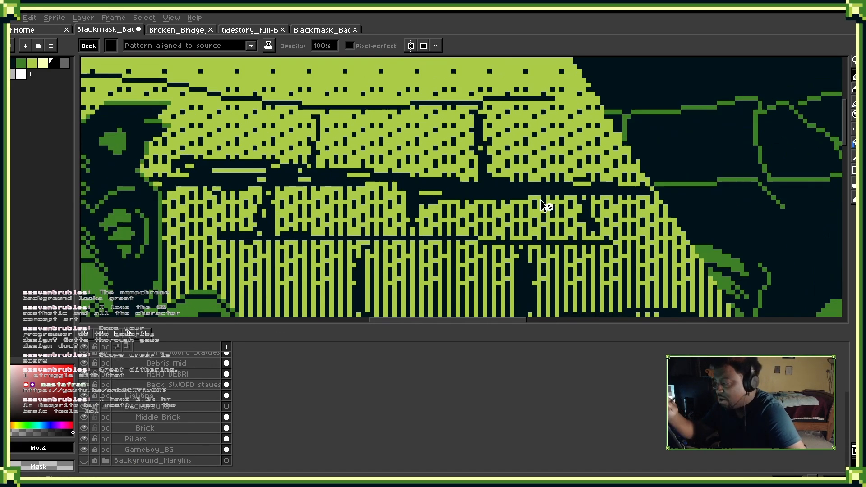
scroll(547, 203, "left", 3)
scroll(561, 157, "down", 5)
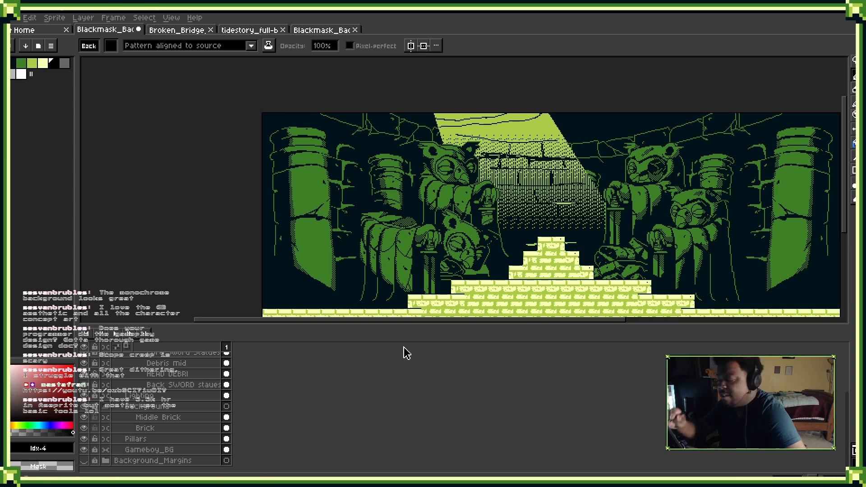
scroll(163, 451, "up", 3)
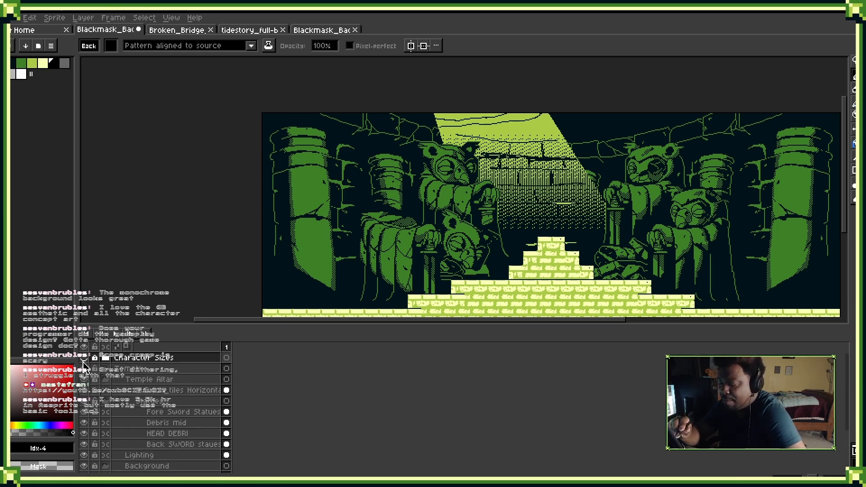
Activate the Gradient tool and set its dithering to Bayer Matrix 8x8.
left_click(853, 144)
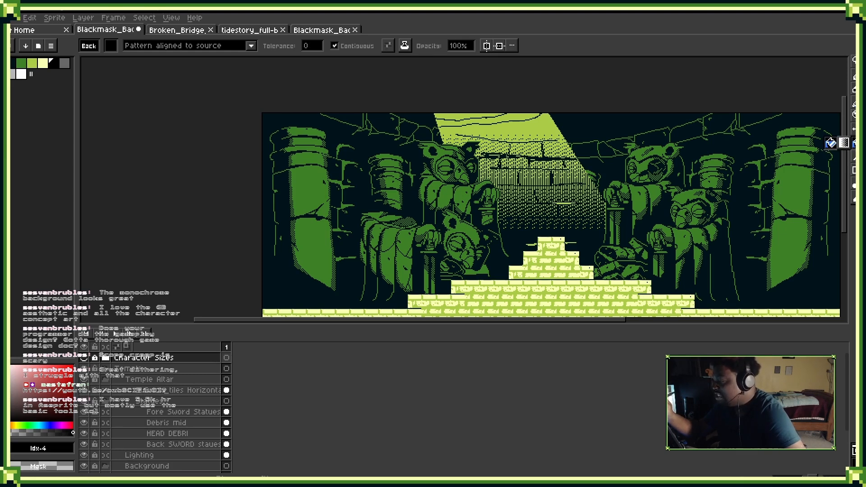
left_click(845, 143)
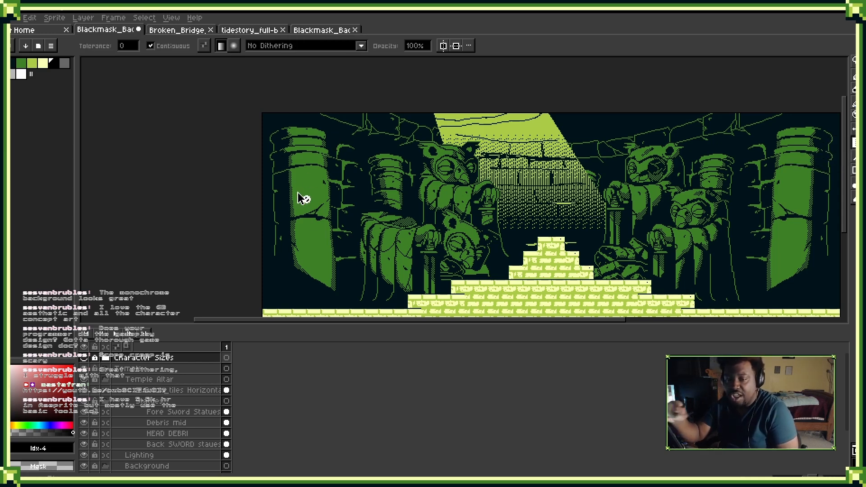
left_click(362, 46)
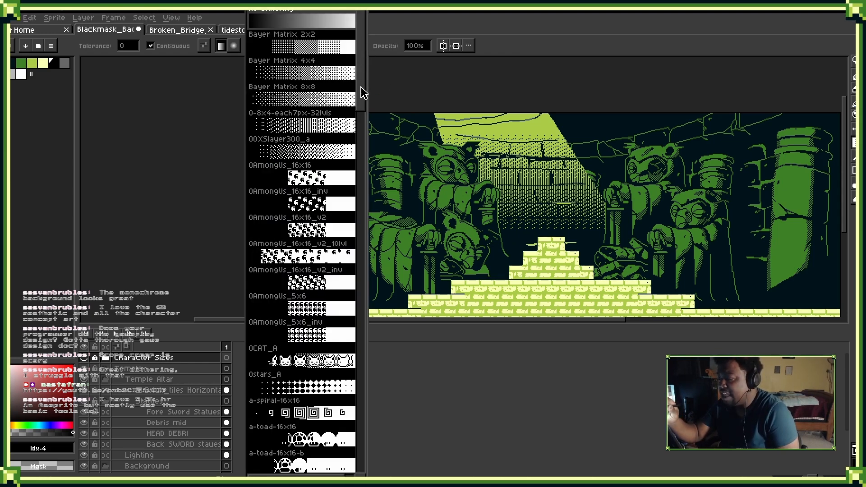
left_click(340, 99)
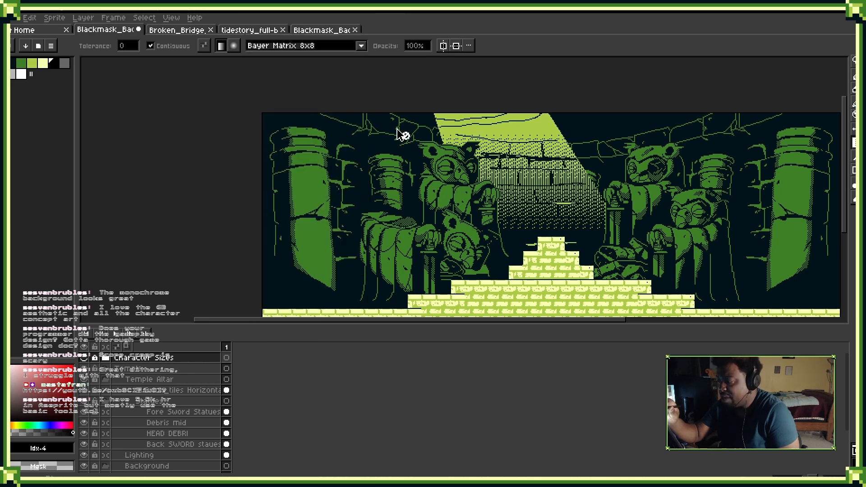
Hide all the artwork layers and add a new empty layer above the Character Sizes group.
right_click(193, 367)
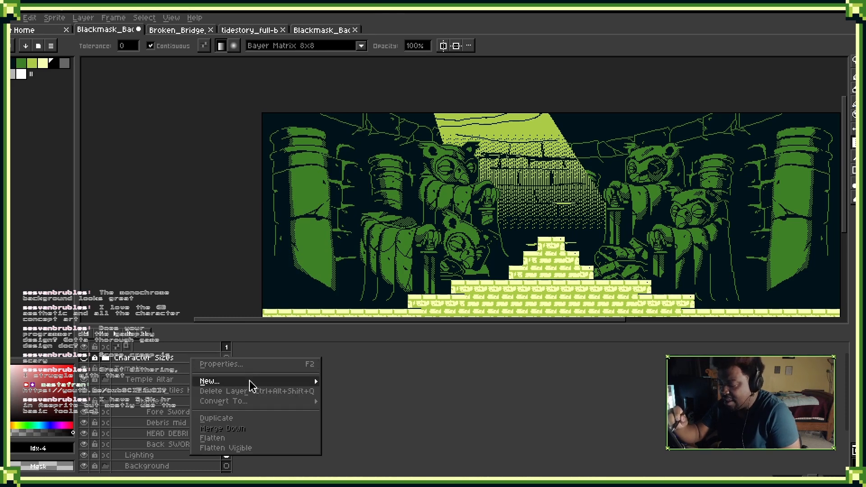
left_click(86, 363)
left_click(84, 368)
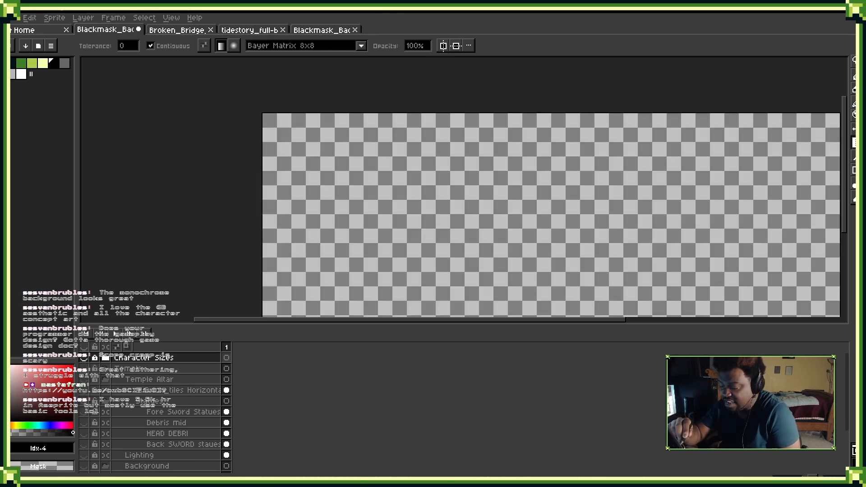
right_click(199, 364)
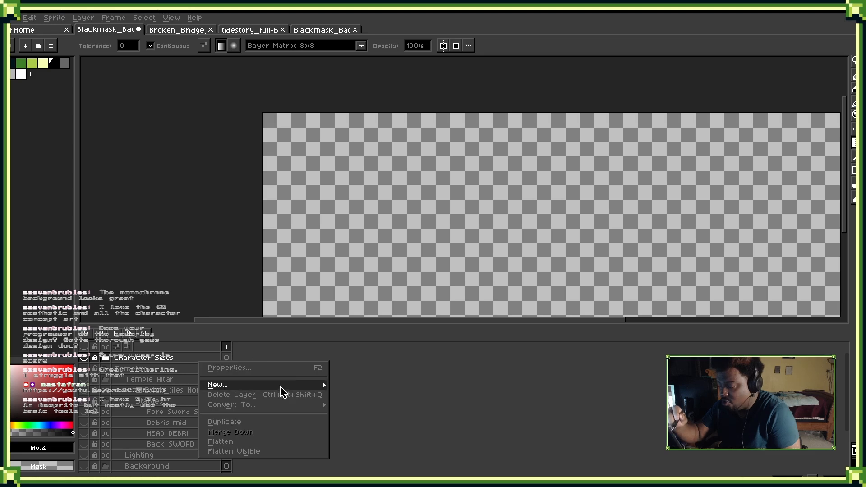
mouse_move(281, 389)
left_click(354, 384)
double_click(194, 359)
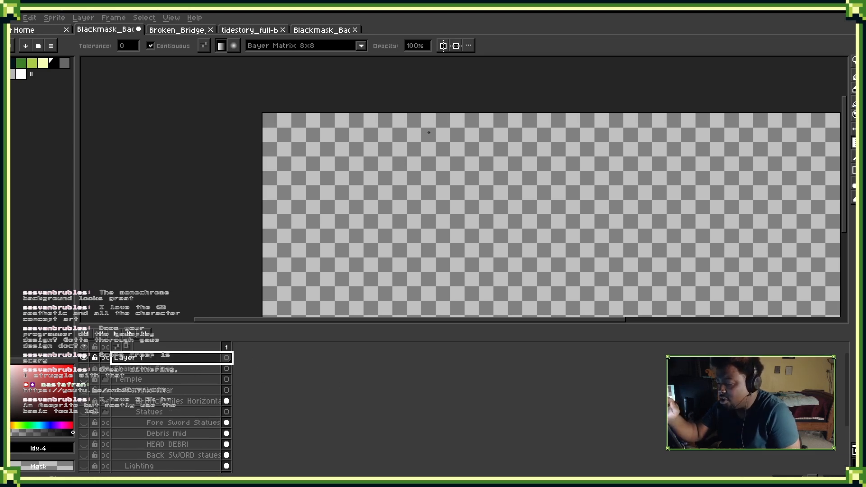
Try vertical linear gradients on the new layer with Bayer Matrix 8x8 and Bayer Matrix 2x2 dithering, undoing each one.
left_click_drag(429, 132, 476, 335)
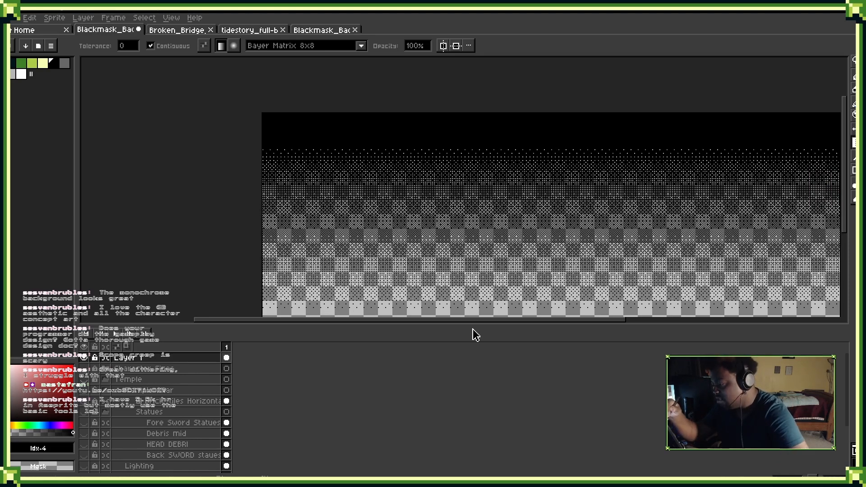
key("ctrl+z")
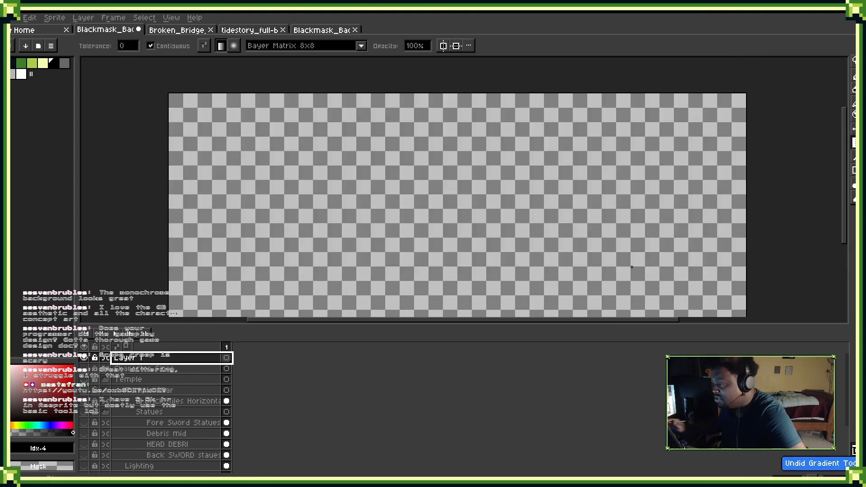
left_click(361, 46)
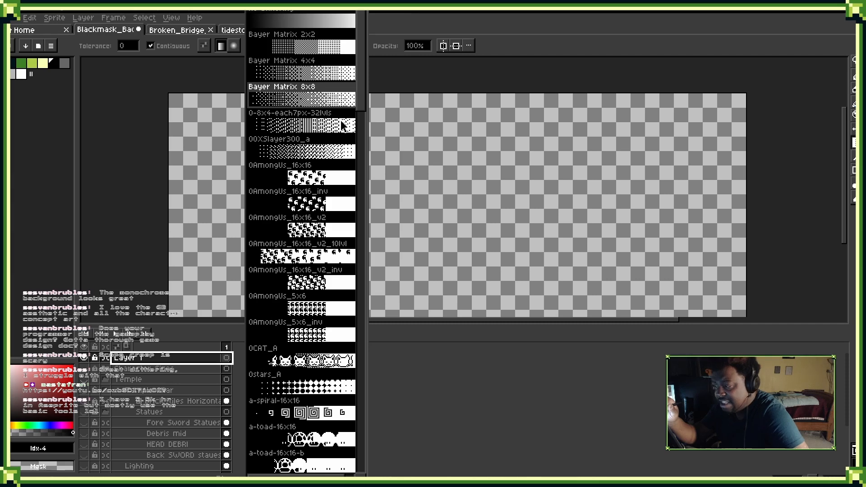
left_click(343, 126)
left_click(359, 45)
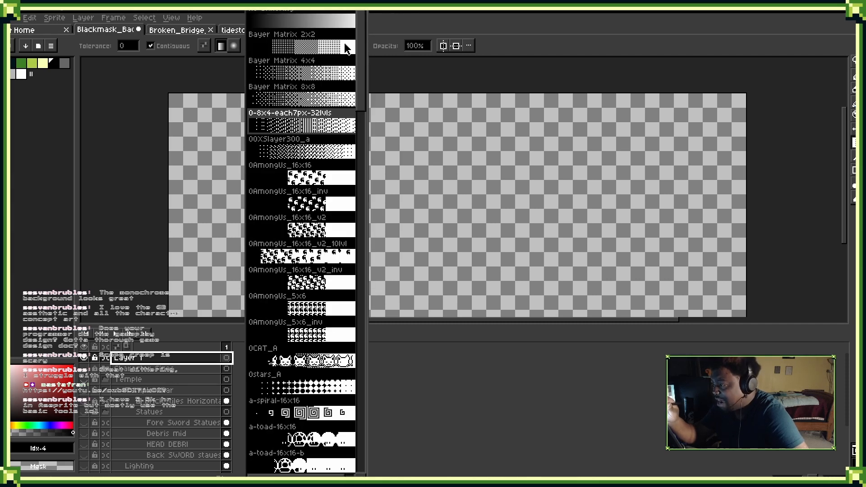
left_click(346, 48)
left_click_drag(536, 136, 535, 212)
scroll(536, 212, "down", 3)
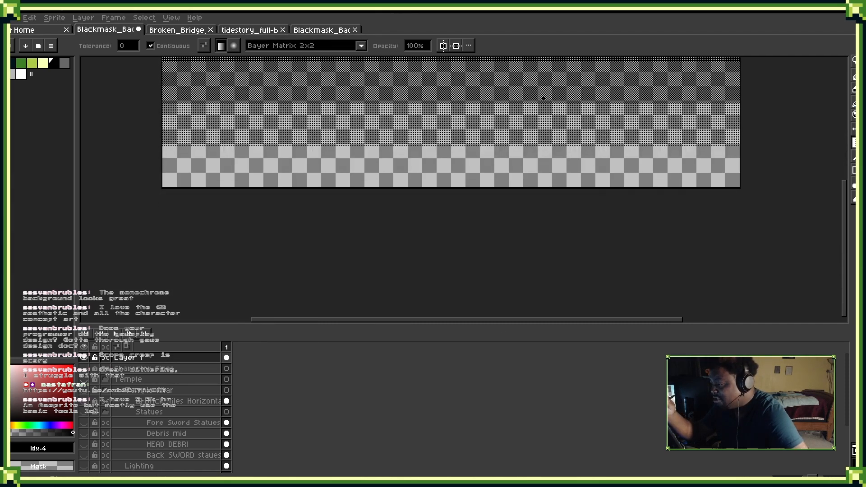
left_click_drag(544, 98, 472, 229)
key("ctrl+z")
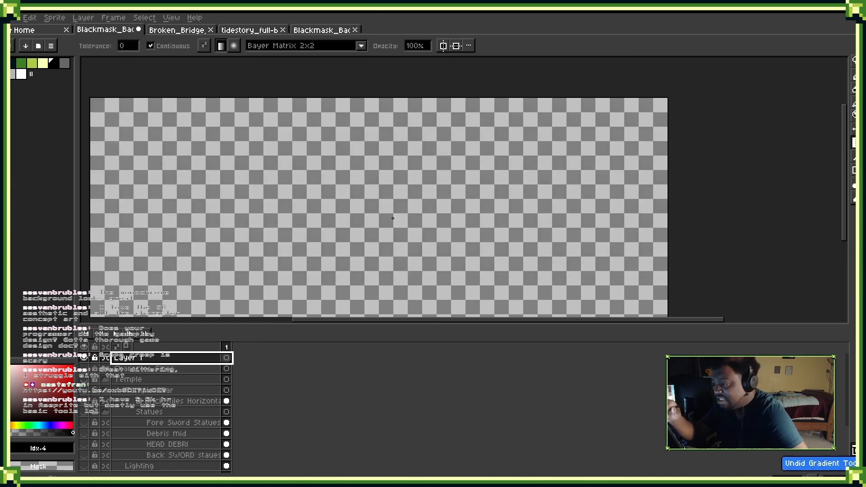
Try radial gradients with Bayer Matrix 2x2 dithering on the empty layer and undo them.
left_click(233, 46)
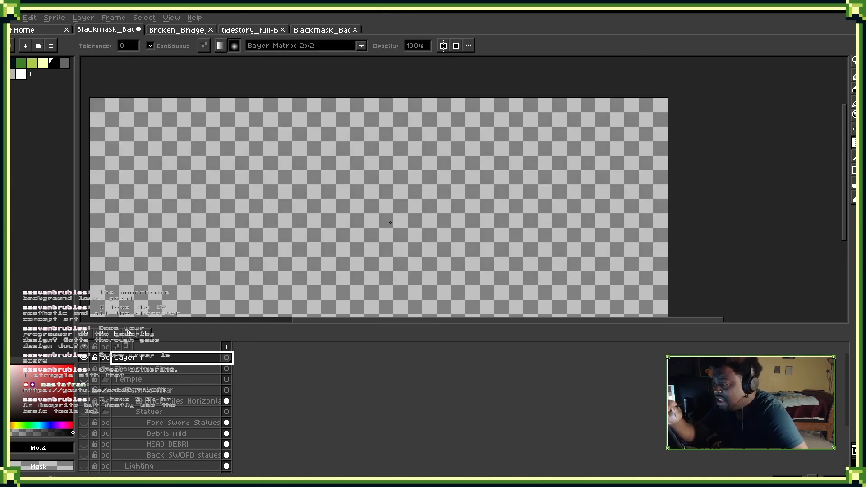
left_click_drag(416, 201, 456, 235)
key("ctrl+z")
left_click_drag(363, 214, 378, 173)
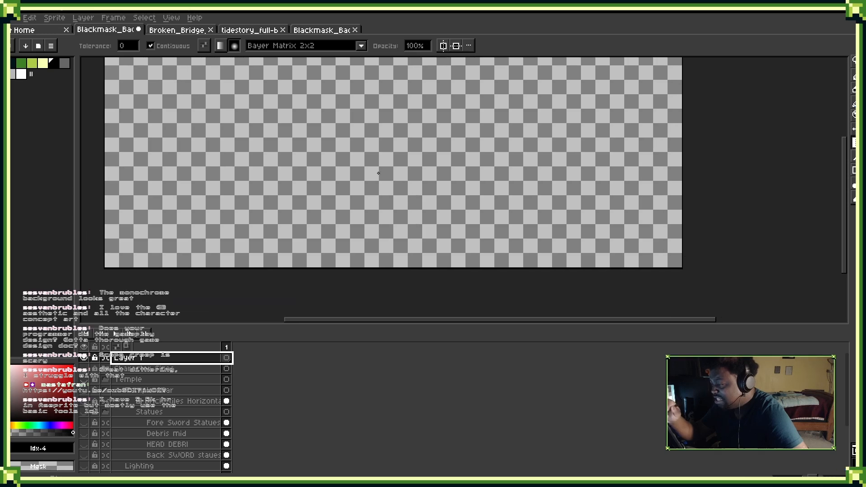
mouse_move(384, 136)
left_mouse_down()
mouse_move(473, 87)
mouse_move(456, 147)
left_mouse_up()
key("ctrl+z")
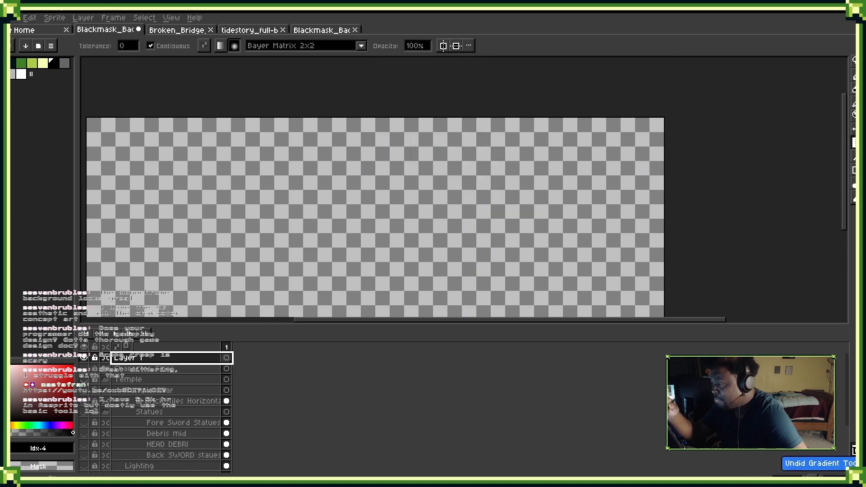
Try a radial and a vertical linear gradient with 0AmongUs_16x16 dithering, undoing each one.
left_click(361, 45)
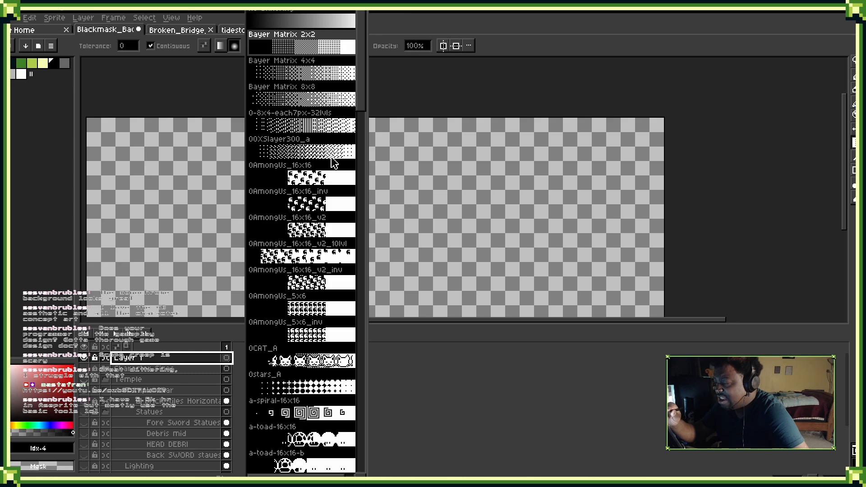
left_click(331, 177)
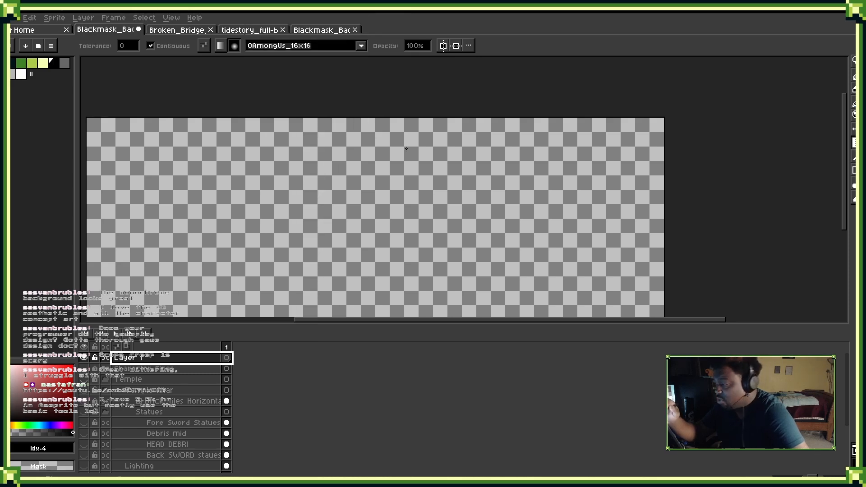
left_click_drag(446, 174, 450, 183)
key("ctrl+z")
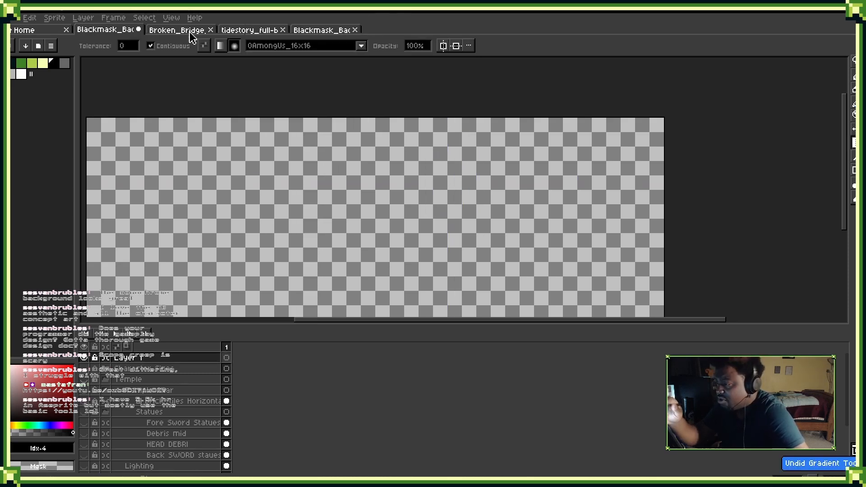
left_click(221, 46)
left_click_drag(383, 168, 387, 321)
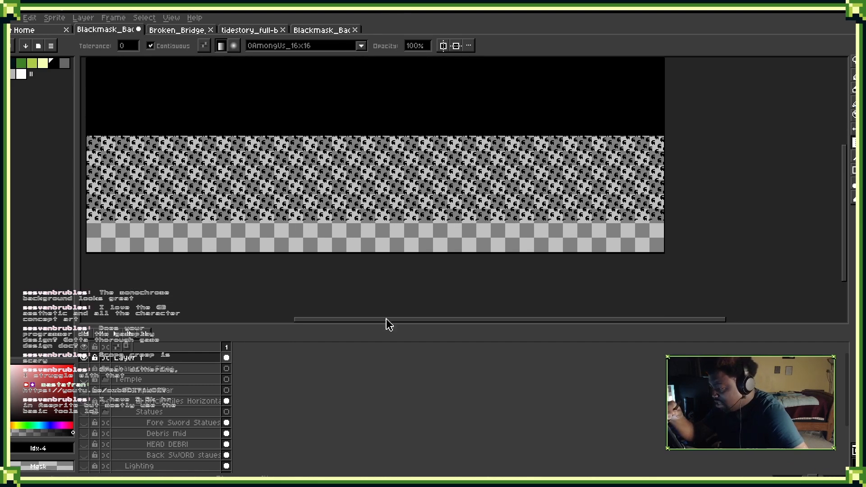
scroll(388, 185, "up", 3)
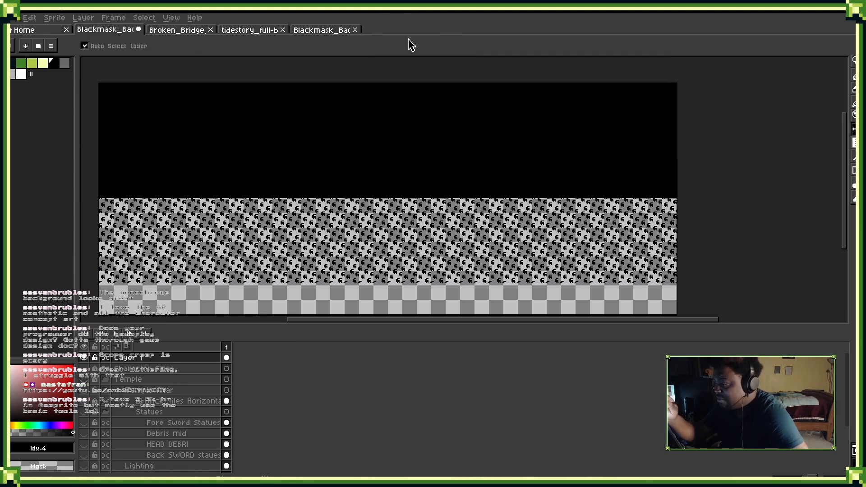
key("ctrl+z")
Try a diagonal linear gradient with 0AmongUs_5x6_inv dithering on the empty layer and undo it.
left_click(361, 46)
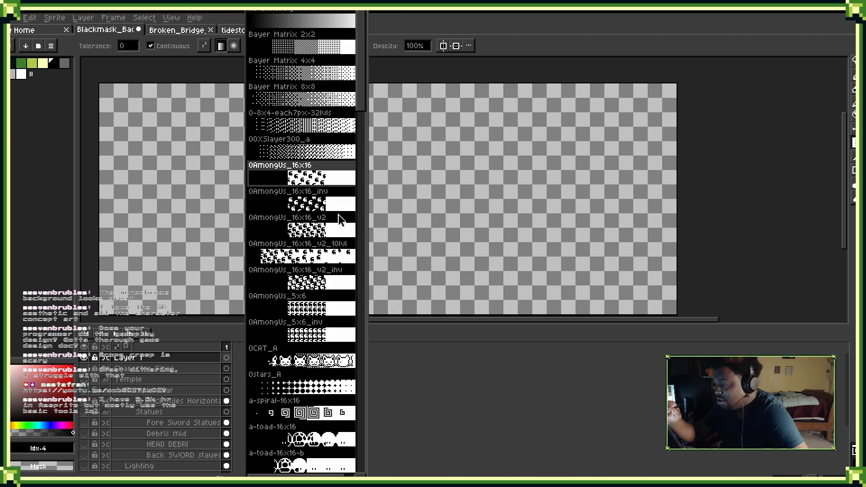
left_click(337, 321)
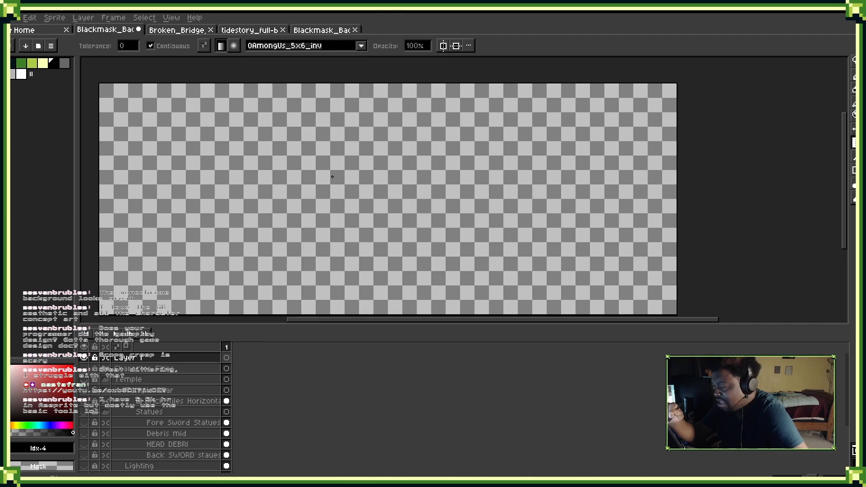
left_click_drag(333, 177, 411, 265)
key("ctrl+z")
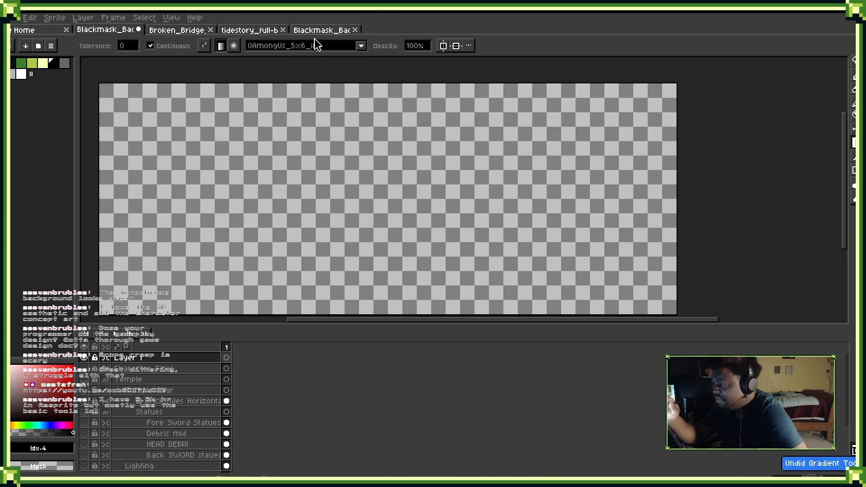
Try a vertical linear gradient with 0CAT_A dithering over the canvas, inspect its cat pattern, and undo it.
left_click(361, 45)
left_click(349, 365)
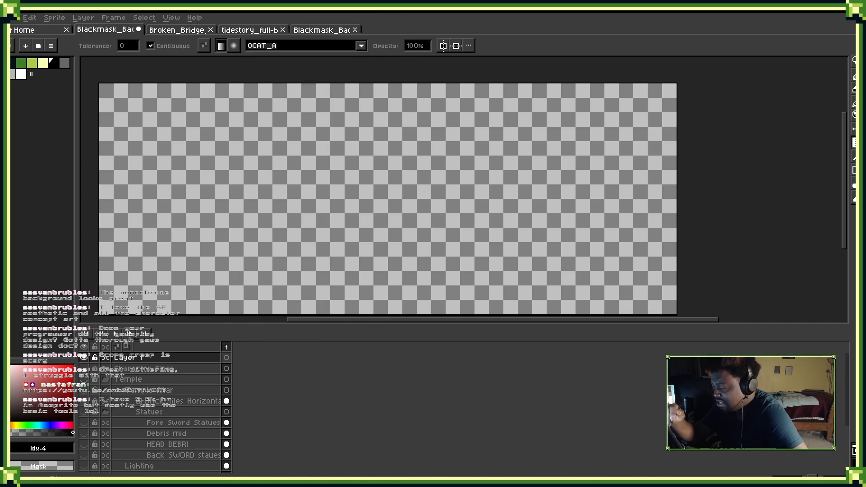
left_click_drag(389, 95, 397, 284)
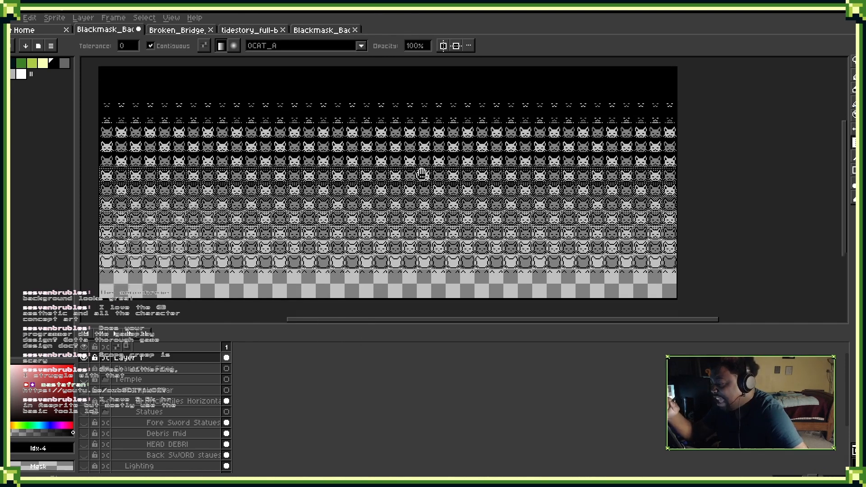
scroll(422, 176, "down", 2)
left_click_drag(411, 137, 395, 151)
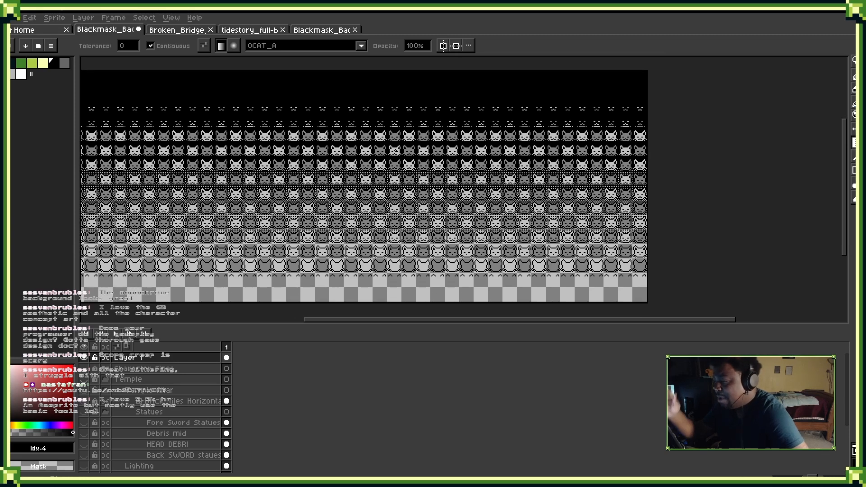
scroll(397, 155, "down", 1)
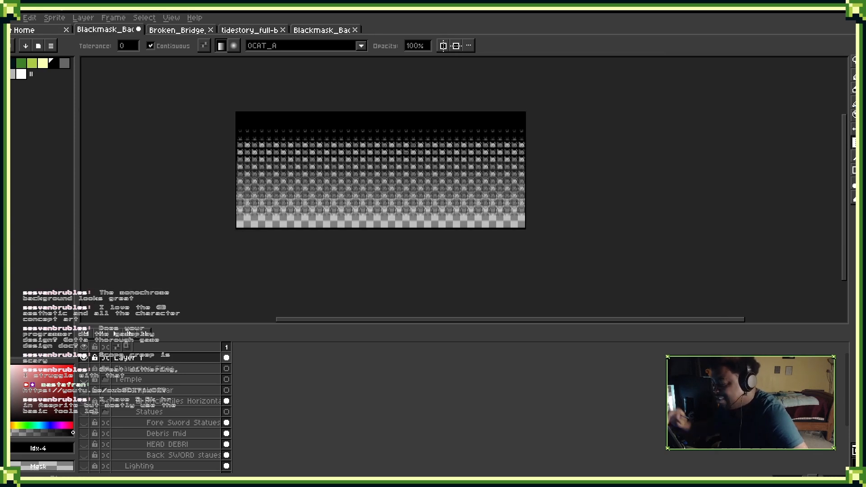
scroll(412, 147, "up", 3)
key("ctrl+z")
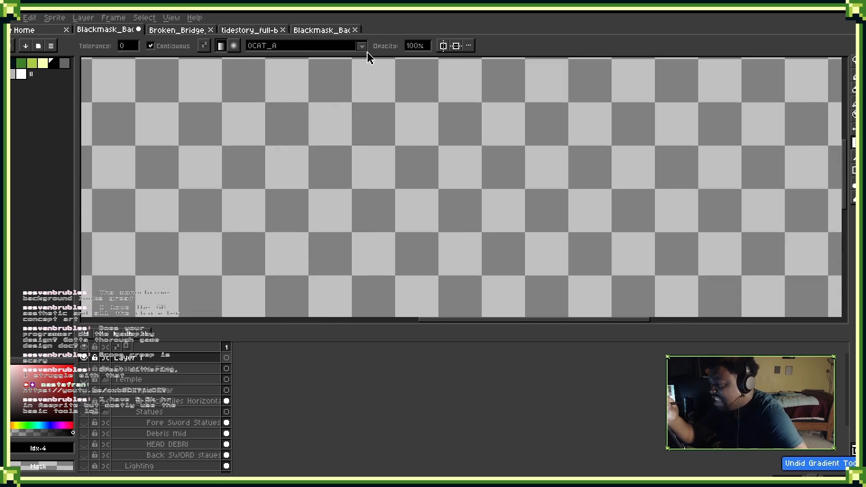
Try a linear gradient with 0stars_A dithering on the empty layer and undo it.
left_click(361, 46)
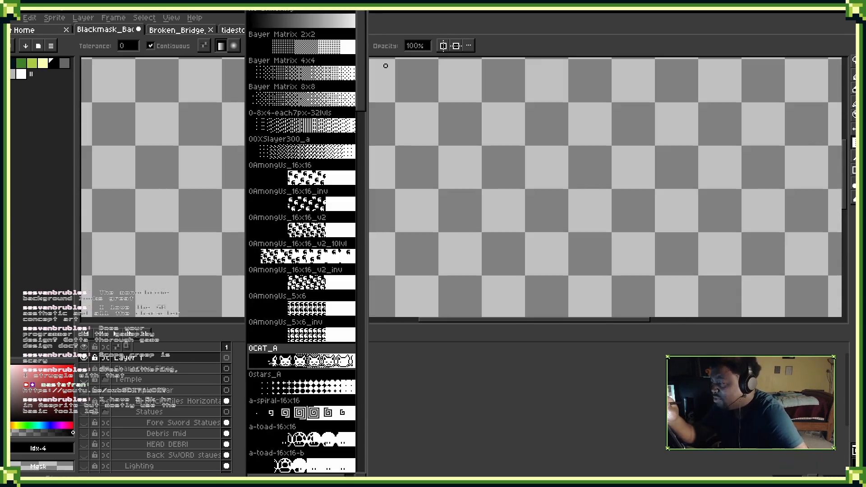
left_click(341, 391)
left_click_drag(432, 99, 517, 223)
scroll(517, 223, "down", 2)
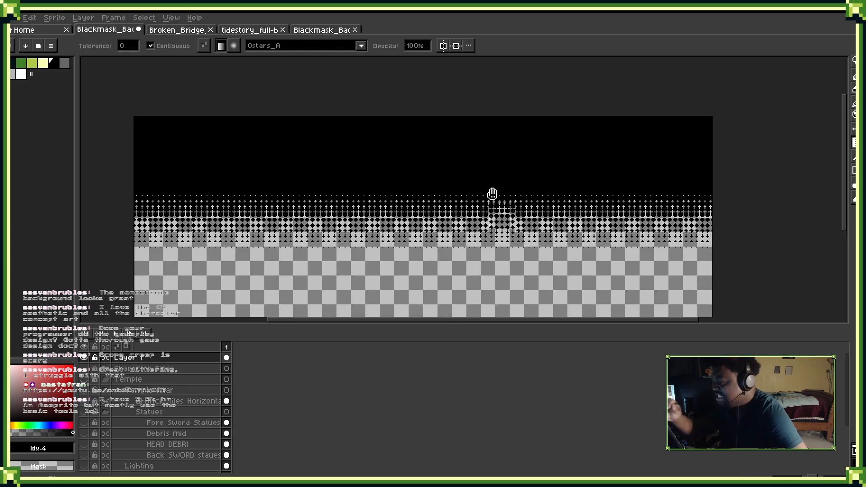
key("ctrl+z")
key("ctrl+z")
Fill the empty layer with a vertical linear gradient using 0-8x4-each7px-32lvls dithering and inspect the pattern up close.
left_click(363, 47)
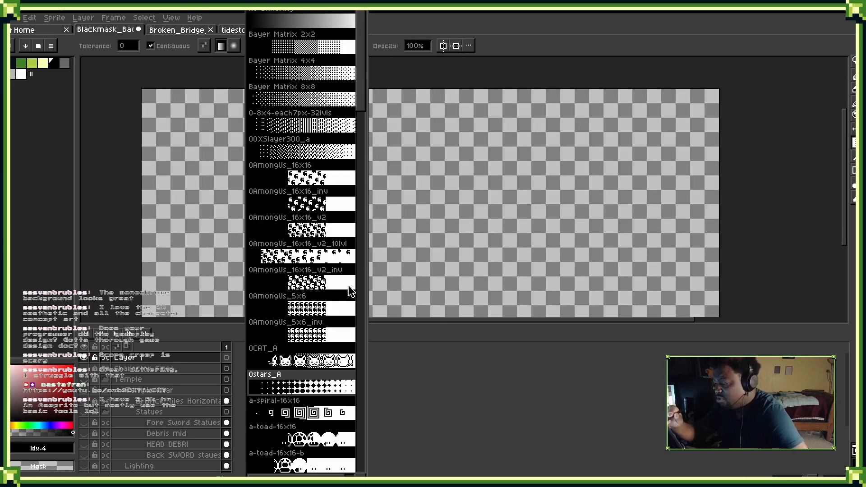
left_click(342, 129)
left_click_drag(343, 133, 343, 316)
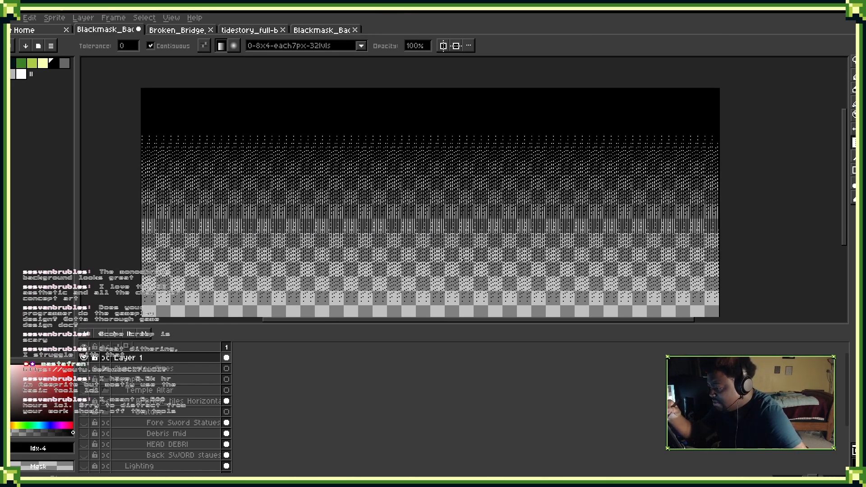
scroll(560, 166, "up", 2)
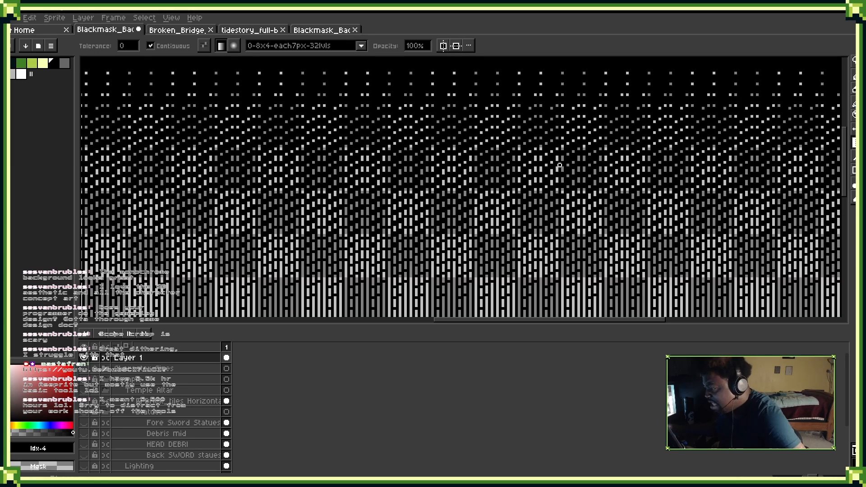
Undo the last dithered gradient fill on the layer.
scroll(559, 167, "down", 2)
key("ctrl+z")
Try a vertical linear gradient with line-horiz-1x2 dithering on the empty layer, inspect its stripes, and undo it.
left_click(361, 46)
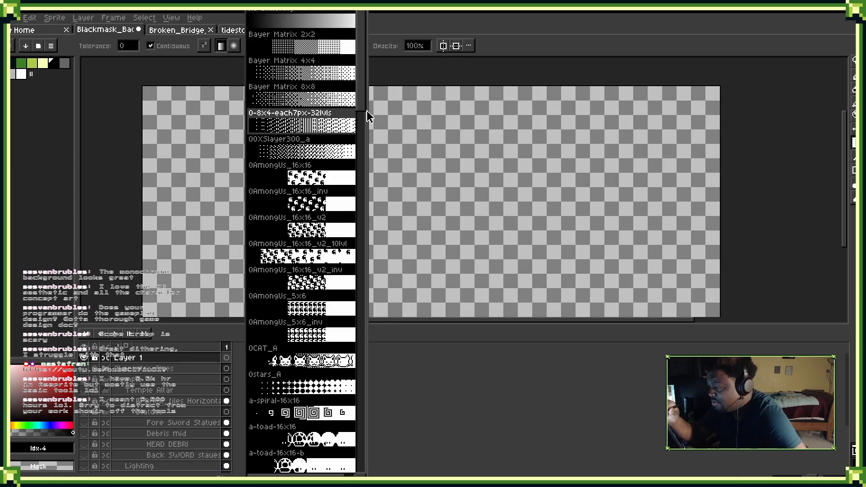
left_click_drag(367, 116, 358, 200)
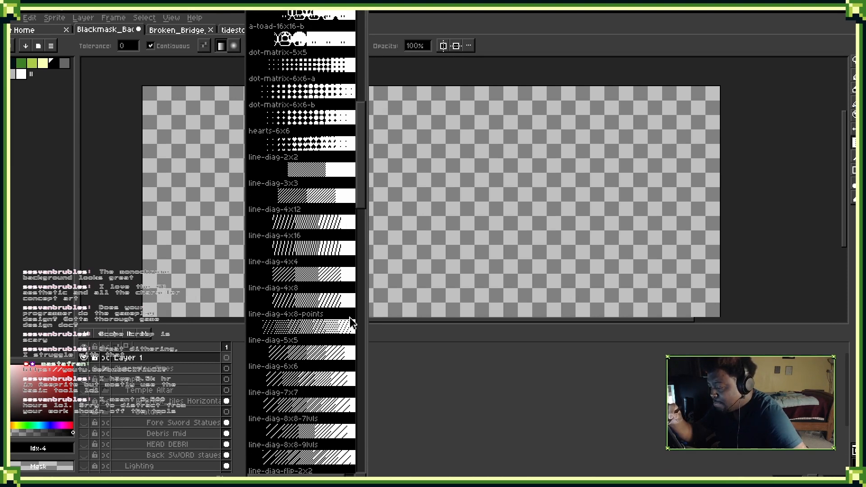
left_click_drag(361, 169, 353, 300)
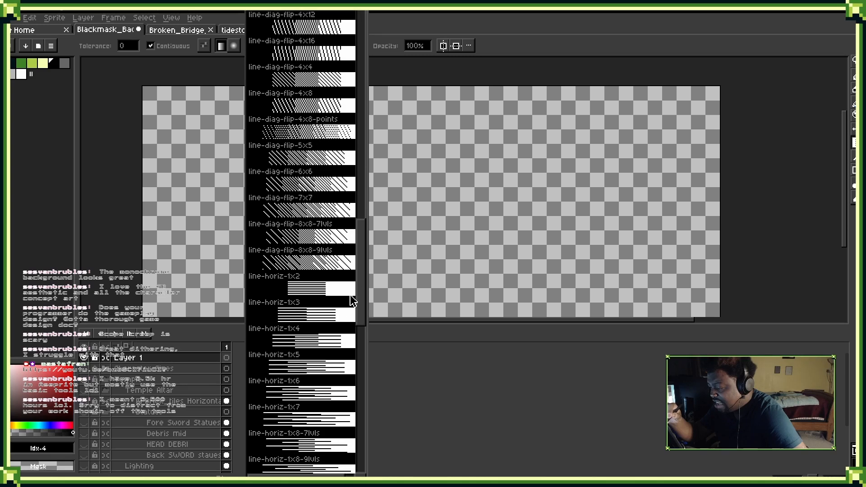
left_click(326, 290)
left_click_drag(405, 128, 405, 286)
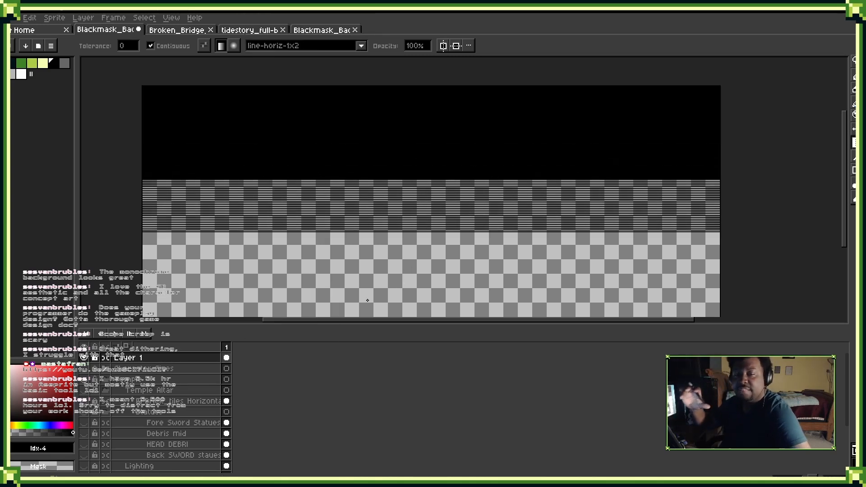
scroll(413, 209, "up", 1)
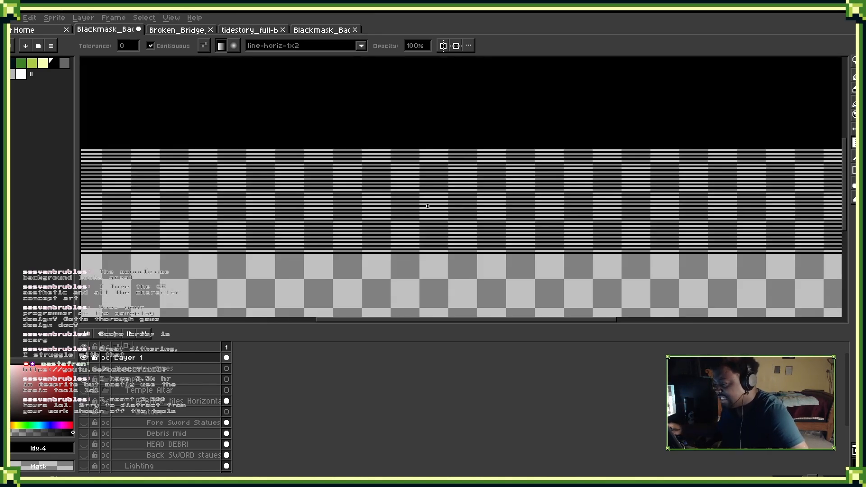
key("ctrl+z")
Try a vertical linear gradient with line-vert-8x1-9lvls dithering on the empty layer and undo it.
left_click(361, 45)
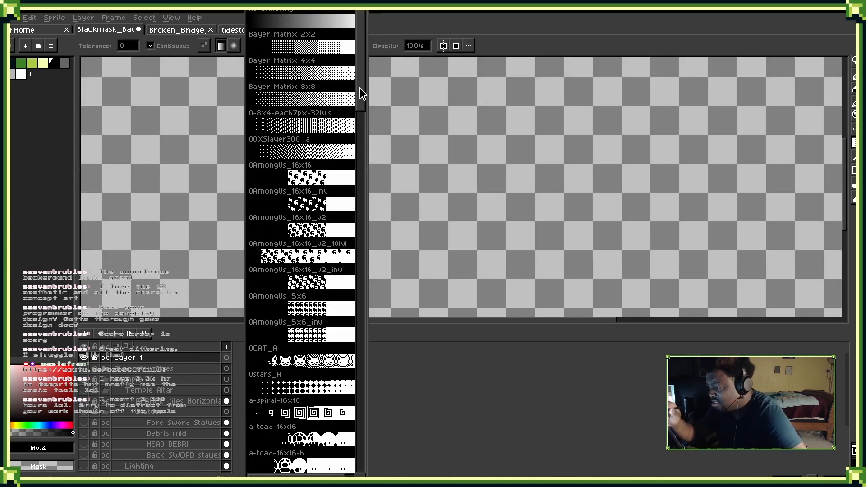
left_click_drag(359, 91, 361, 432)
left_click(346, 237)
left_click_drag(456, 97, 457, 293)
left_click_drag(515, 154, 499, 200)
key("ctrl+z")
Try the line-vert-8x1-9lvls linear gradient again with the whole canvas width in view, and undo it.
scroll(498, 201, "down", 3)
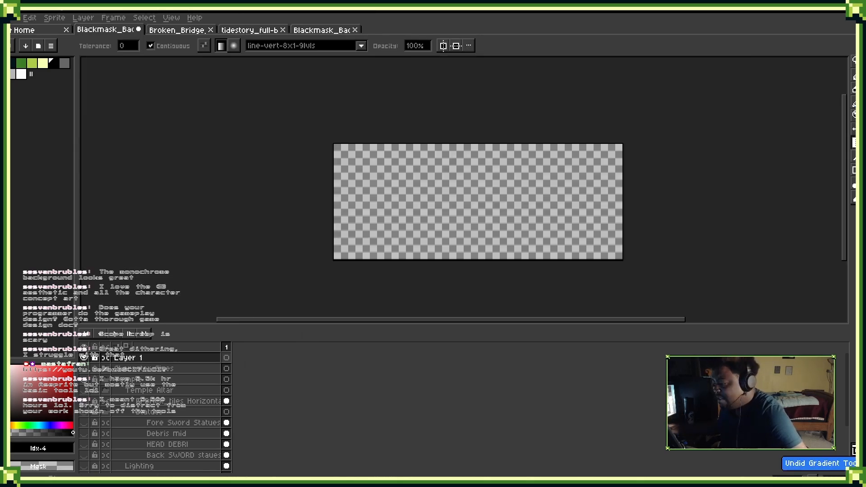
scroll(498, 240, "up", 2)
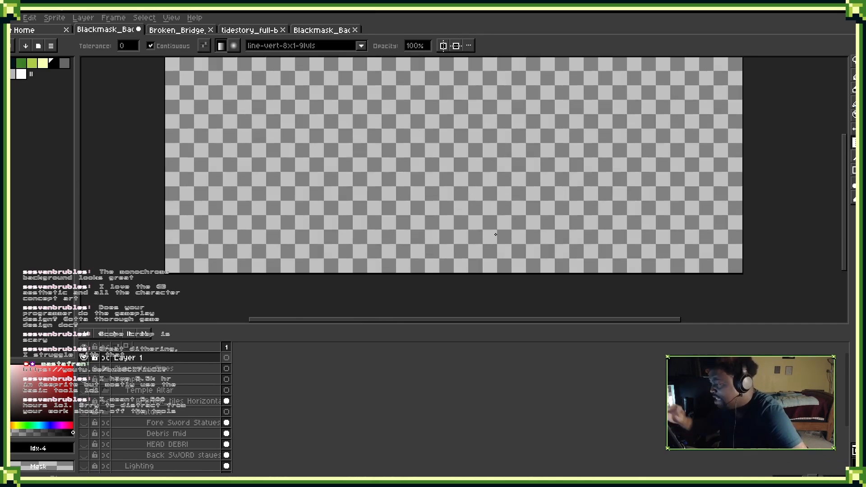
left_click_drag(495, 234, 509, 321)
left_click_drag(549, 150, 550, 301)
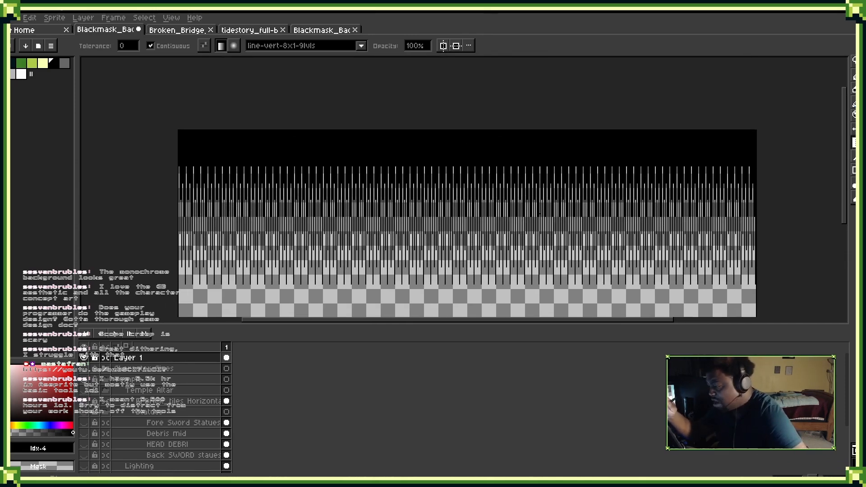
key("ctrl+z")
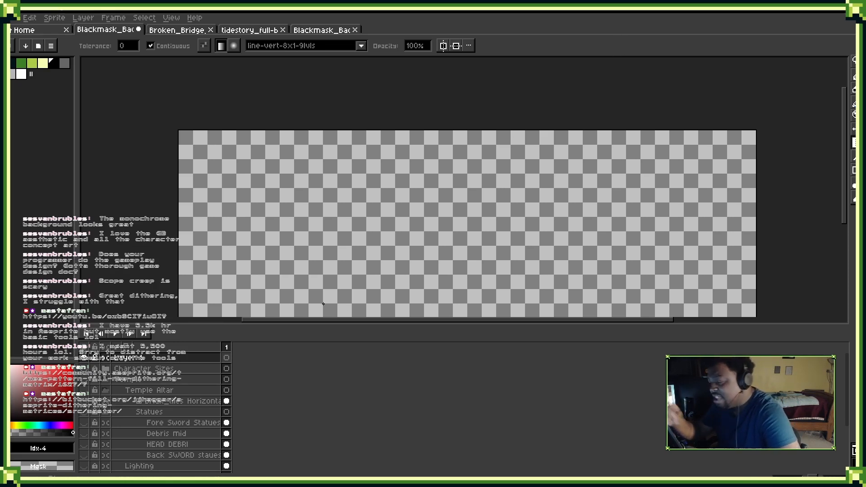
Delete the empty Layer 1 and turn the Temple group's visibility back on.
left_click_drag(408, 223, 444, 151)
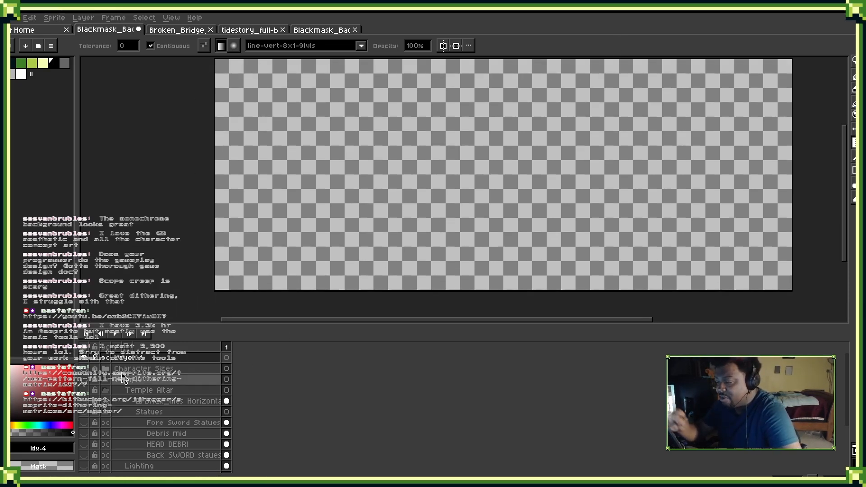
right_click(188, 368)
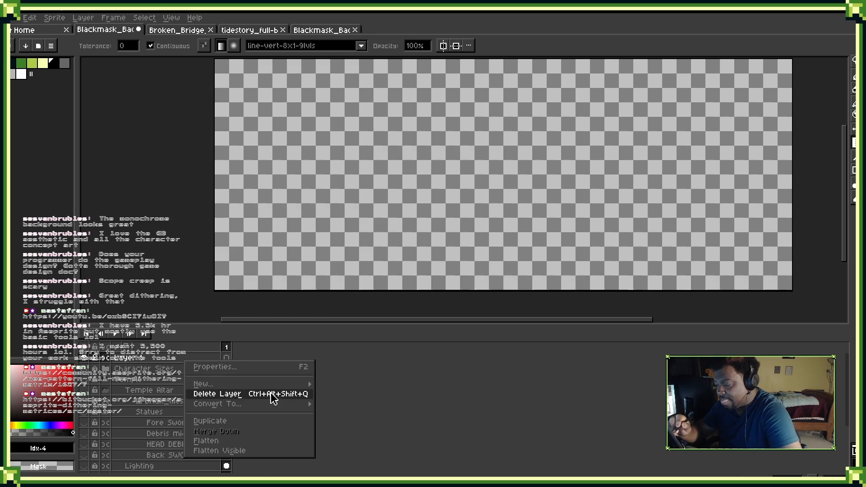
left_click(272, 392)
left_click(84, 369)
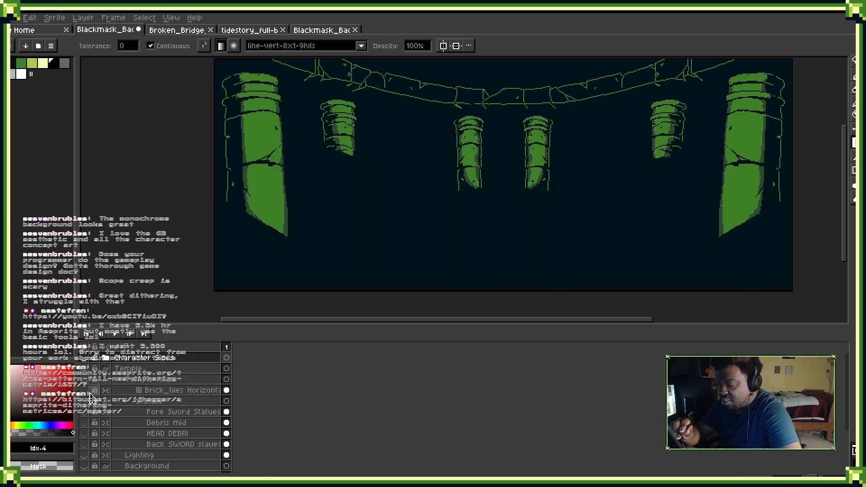